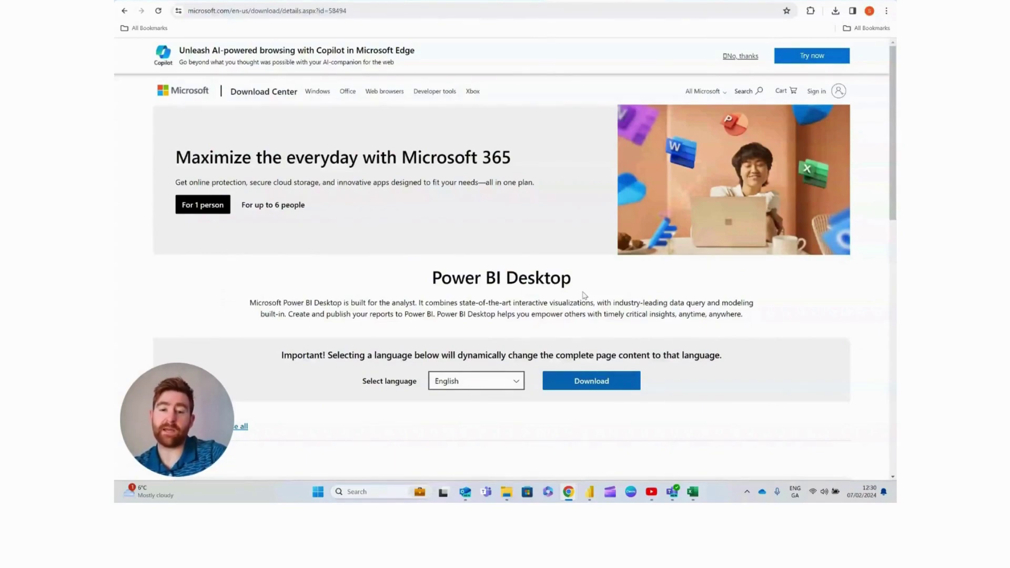
# - Switch to Power BI Desktop and connect to the Microsoft Teams Personal Analytics (Beta) data source, accepting the third-party service notice
pyautogui.moveTo(594, 495)
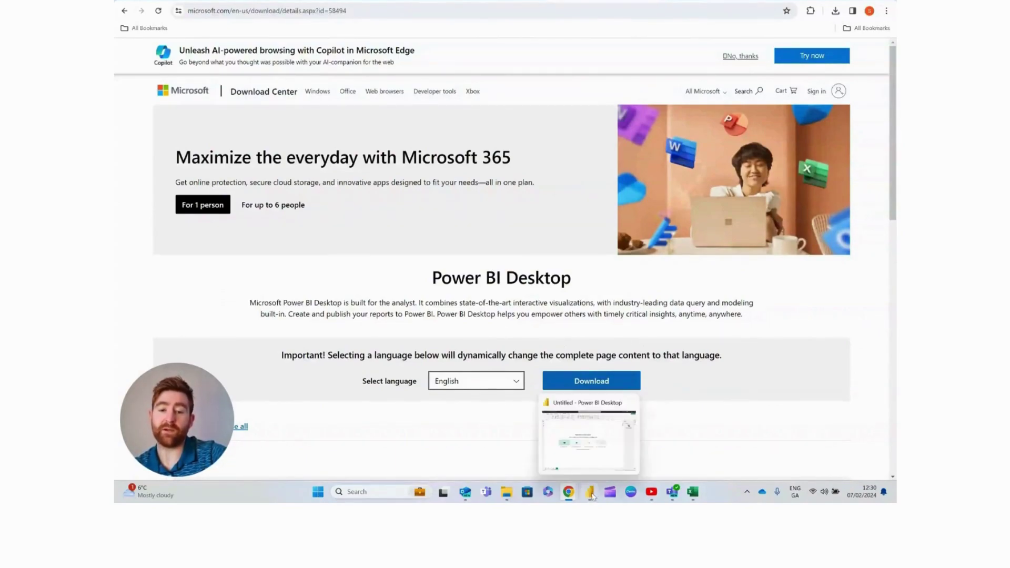
pyautogui.click(590, 499)
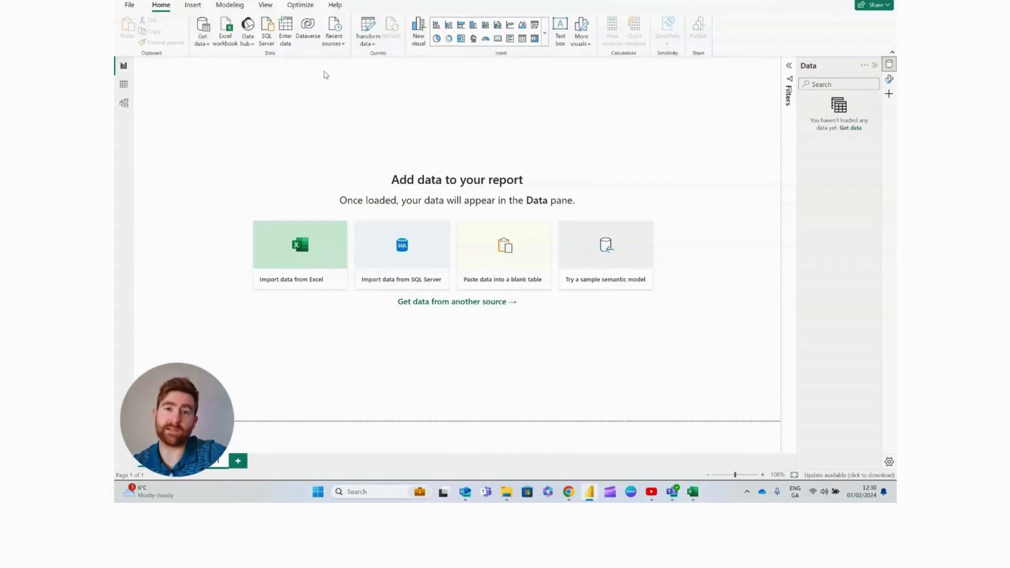
pyautogui.click(203, 46)
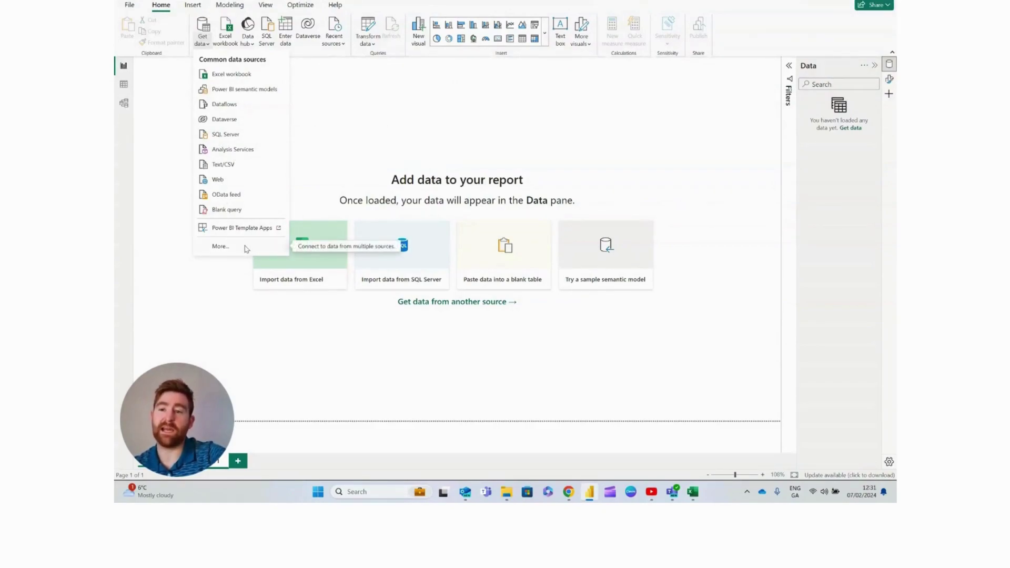
pyautogui.click(220, 246)
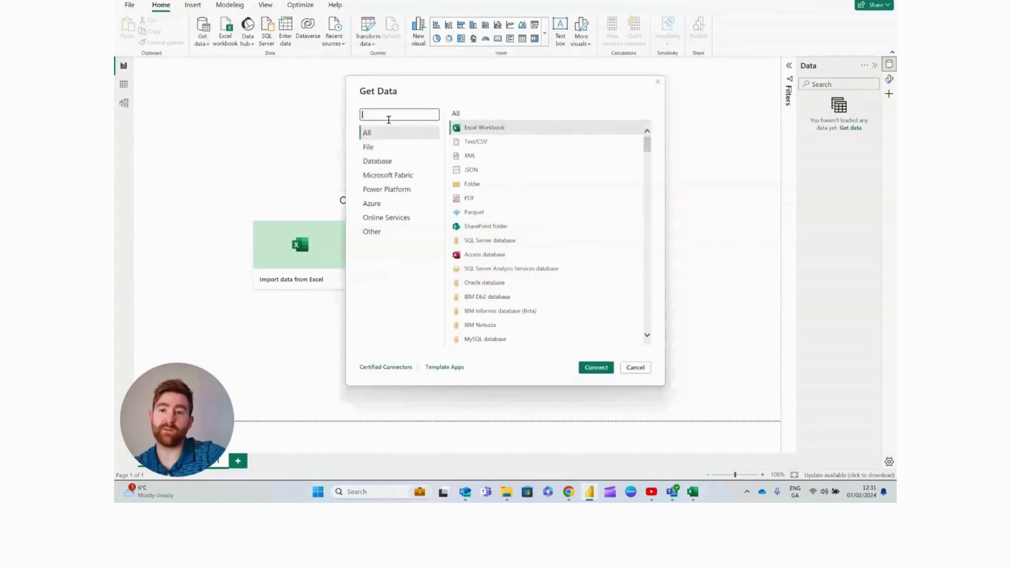
pyautogui.moveTo(647, 146)
pyautogui.mouseDown()
pyautogui.moveTo(648, 275)
pyautogui.moveTo(635, 315)
pyautogui.moveTo(657, 203)
pyautogui.moveTo(648, 141)
pyautogui.mouseUp()
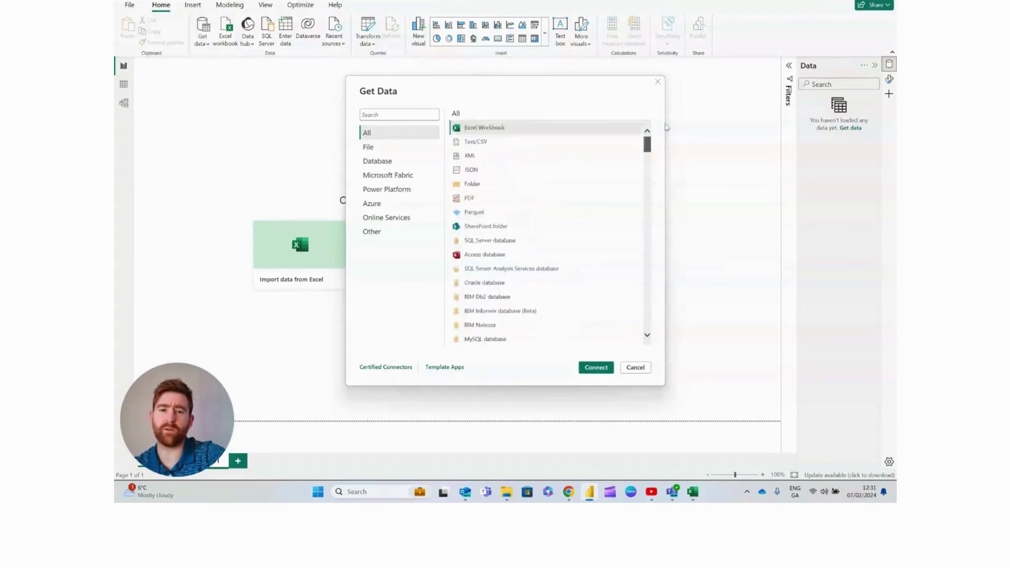
pyautogui.click(426, 113)
pyautogui.write('te')
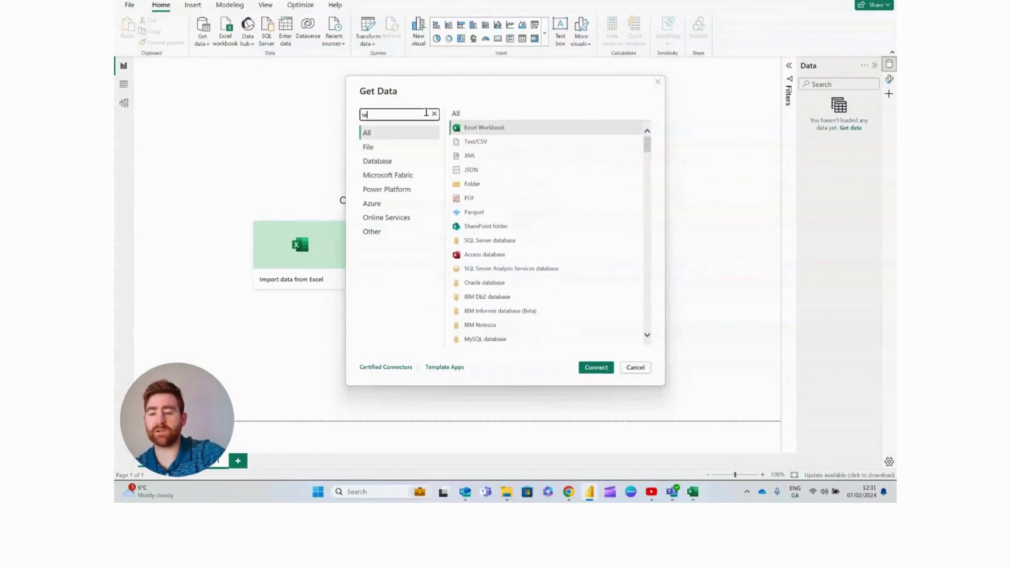
pyautogui.write('a')
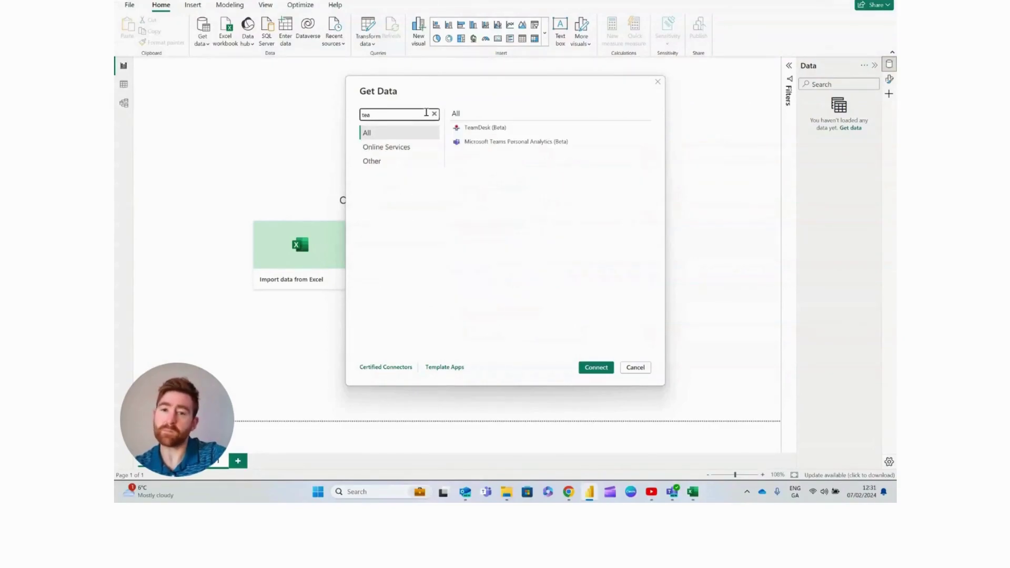
pyautogui.doubleClick(544, 141)
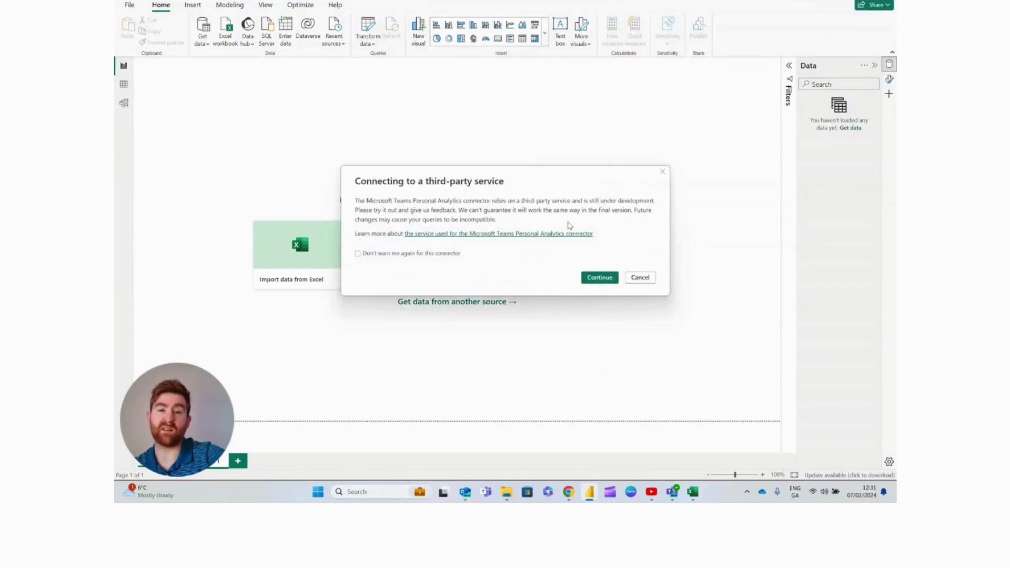
pyautogui.click(609, 277)
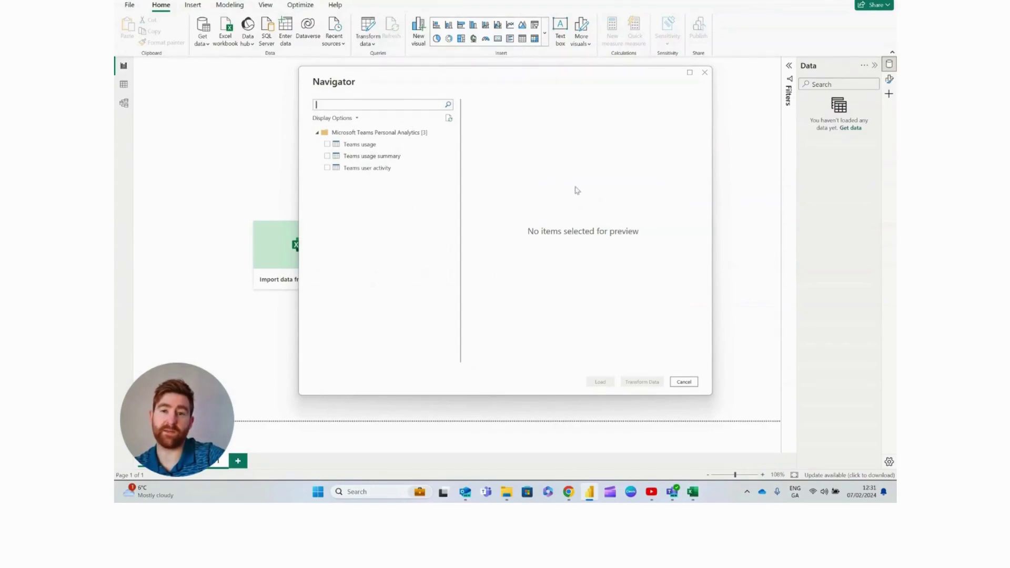
# - Select the Teams user activity table, preview its columns, and open it for transformation in Power Query
pyautogui.click(327, 168)
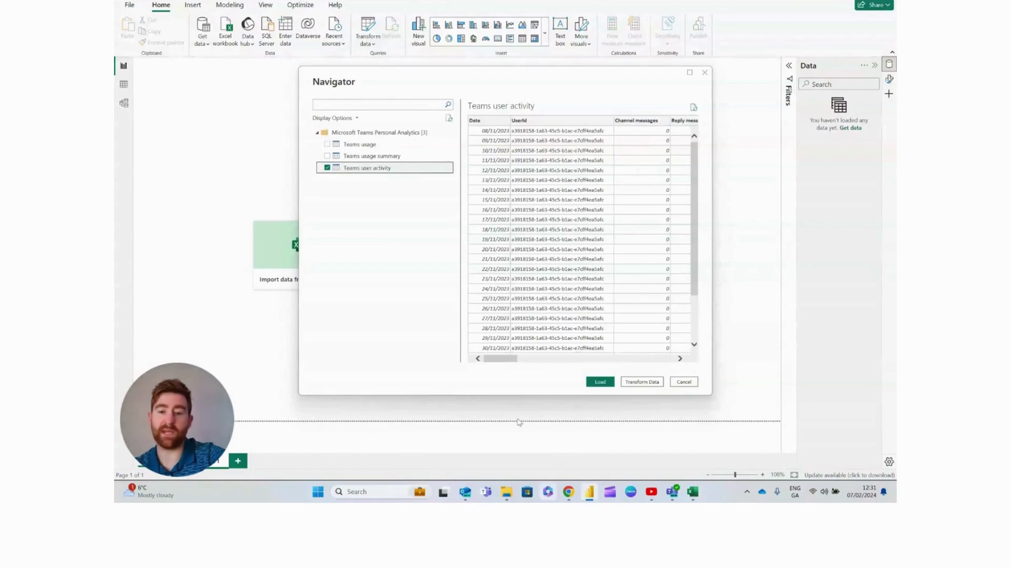
pyautogui.moveTo(508, 360); pyautogui.dragTo(663, 361)
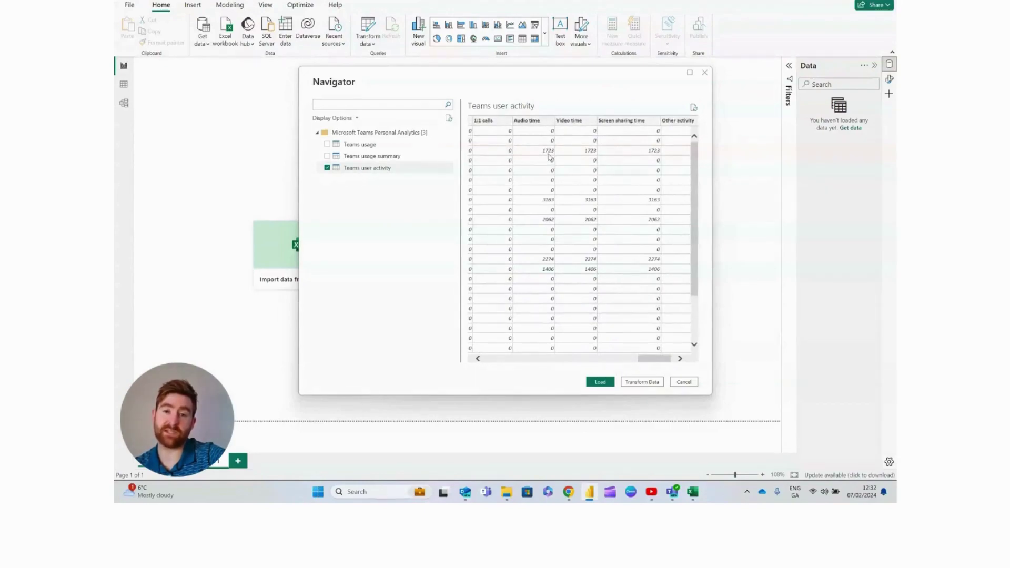
pyautogui.moveTo(667, 362); pyautogui.dragTo(672, 361)
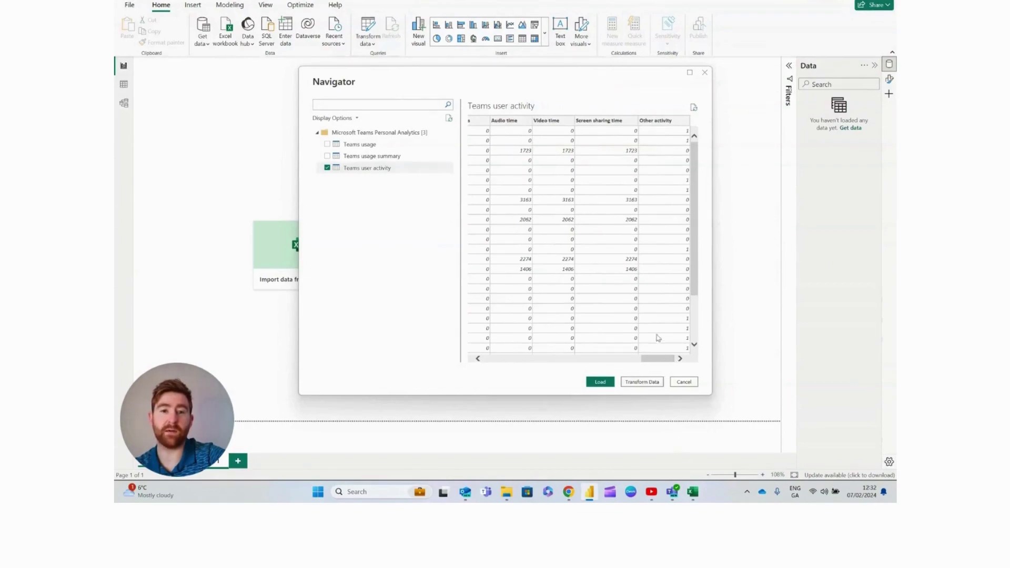
pyautogui.moveTo(675, 362)
pyautogui.mouseDown()
pyautogui.moveTo(639, 362)
pyautogui.moveTo(688, 365)
pyautogui.mouseUp()
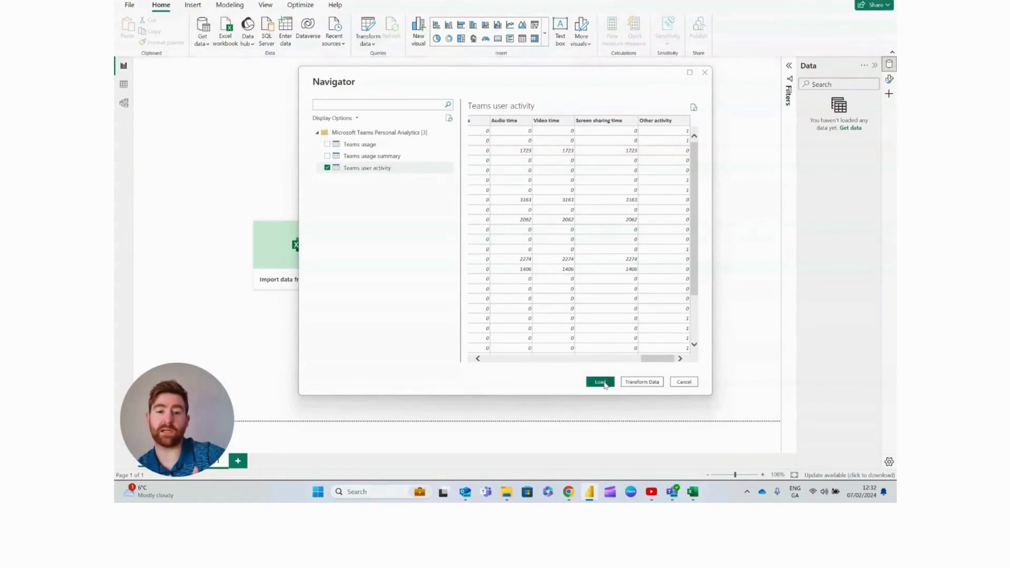
pyautogui.click(643, 382)
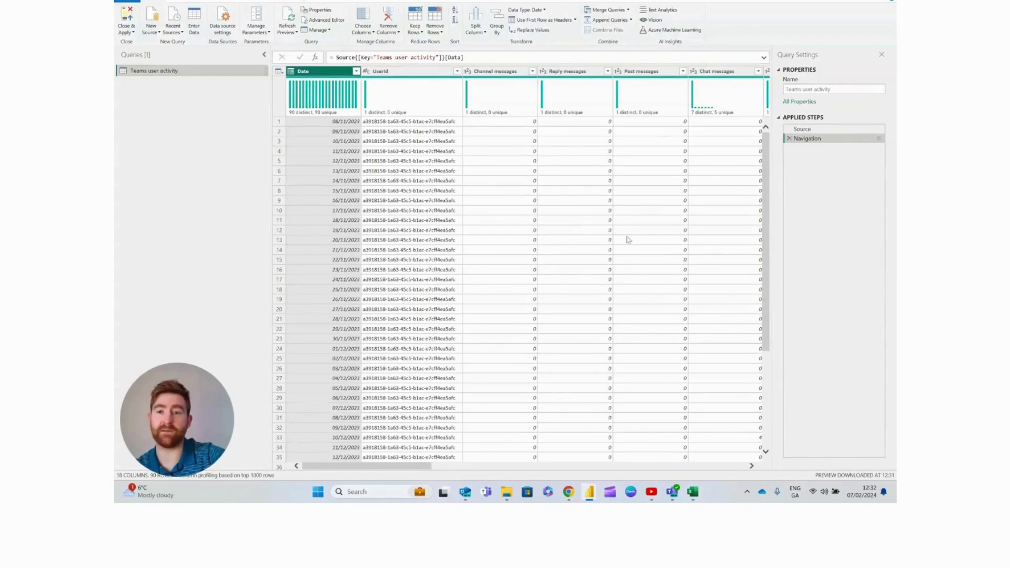
# - Start a custom column in the Teams user activity query and name it Month
pyautogui.moveTo(405, 470); pyautogui.dragTo(308, 458)
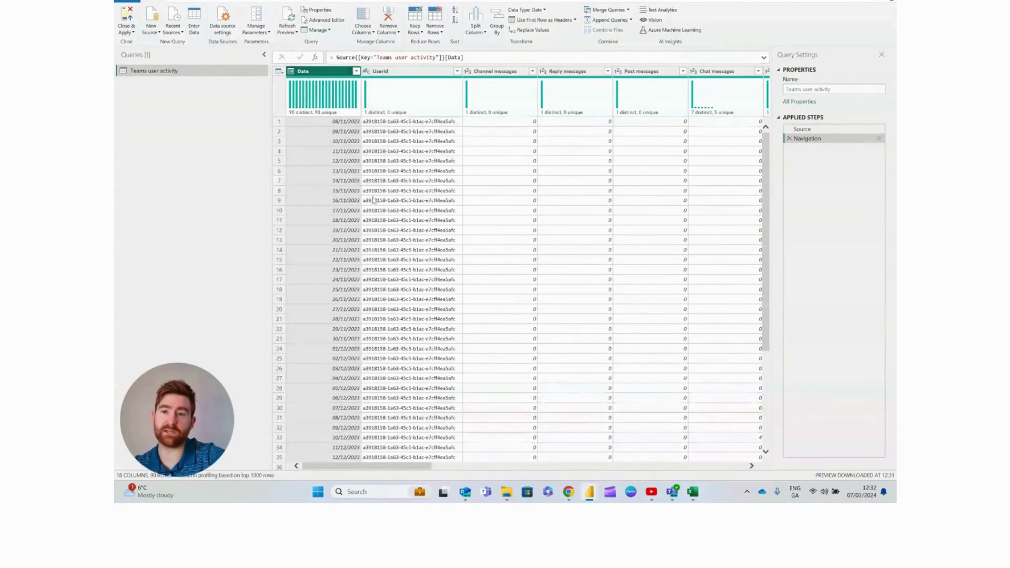
pyautogui.click(228, 3)
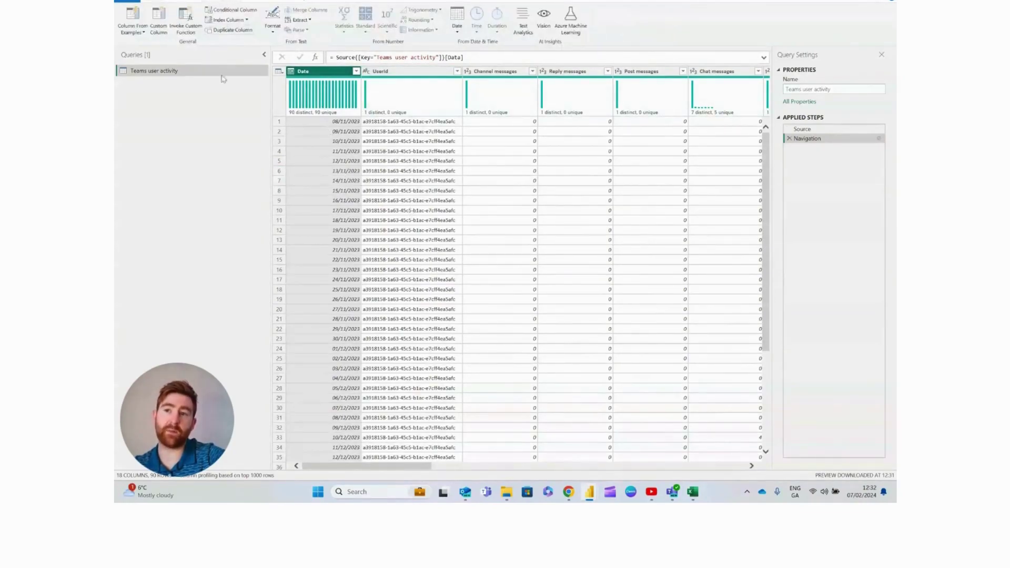
pyautogui.click(160, 13)
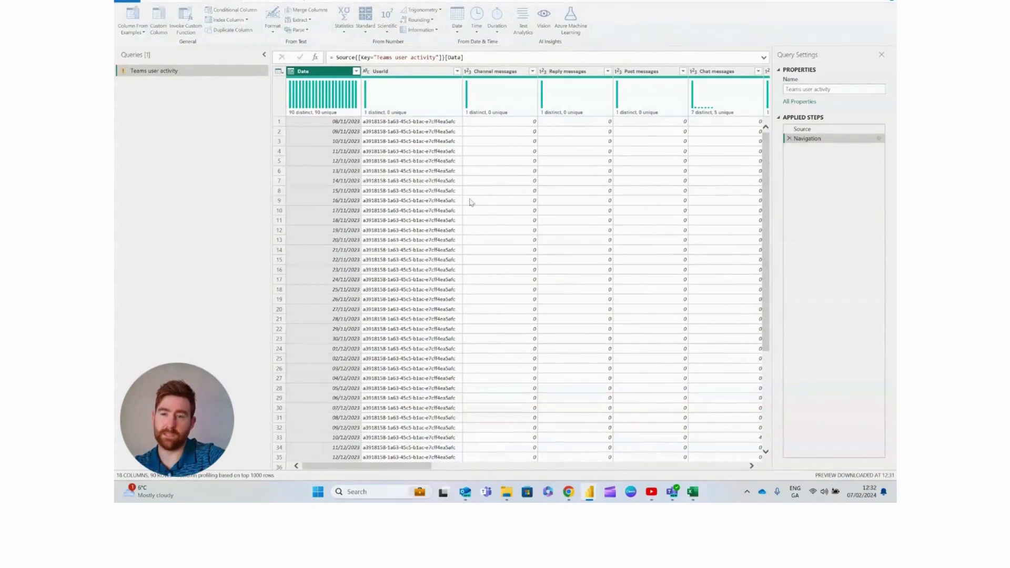
pyautogui.click(434, 184)
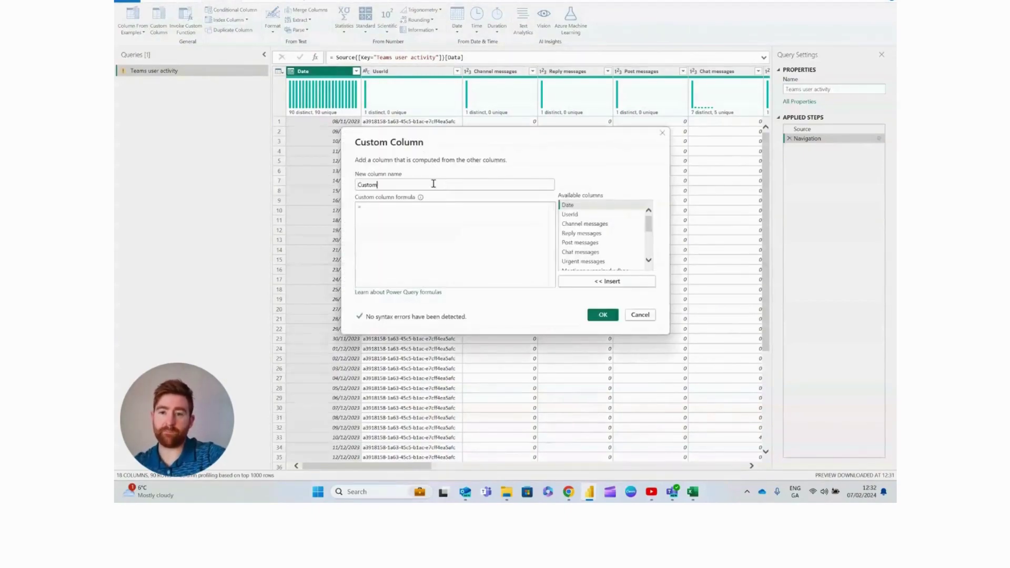
pyautogui.press('BackSpace')
pyautogui.press('BackSpace')
pyautogui.press('BackSpace')
pyautogui.press('BackSpace')
pyautogui.press('BackSpace')
pyautogui.press('BackSpace')
pyautogui.write('Month')
# - Enter the formula Date.MonthName([Date]) for the Month column and create the column
pyautogui.click(428, 216)
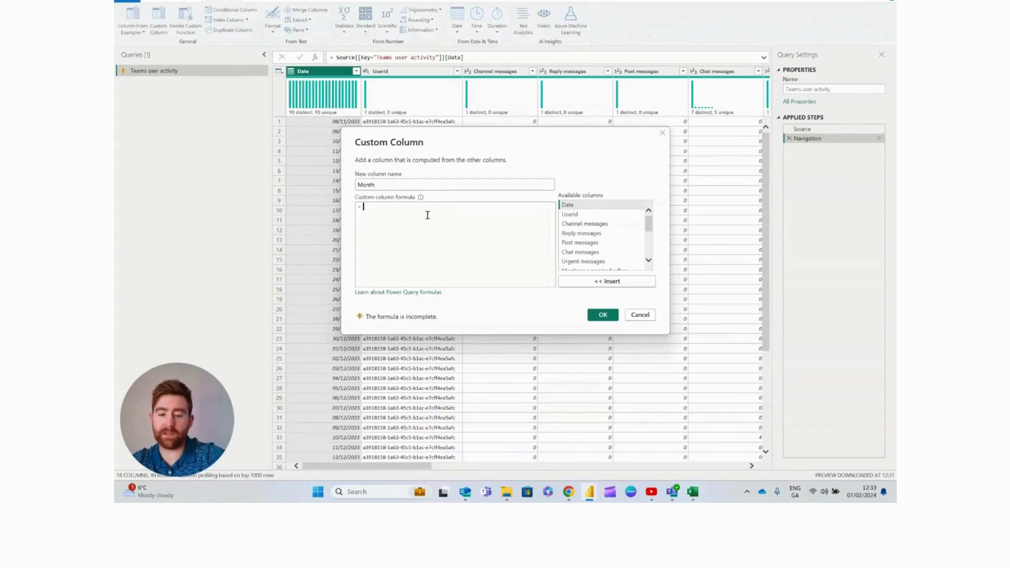
pyautogui.write('month')
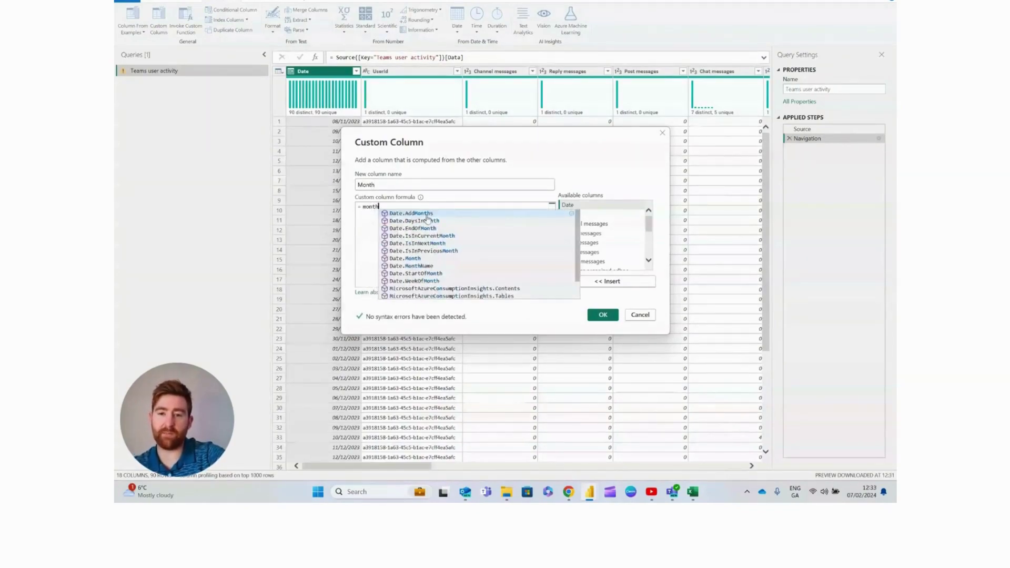
pyautogui.click(425, 267)
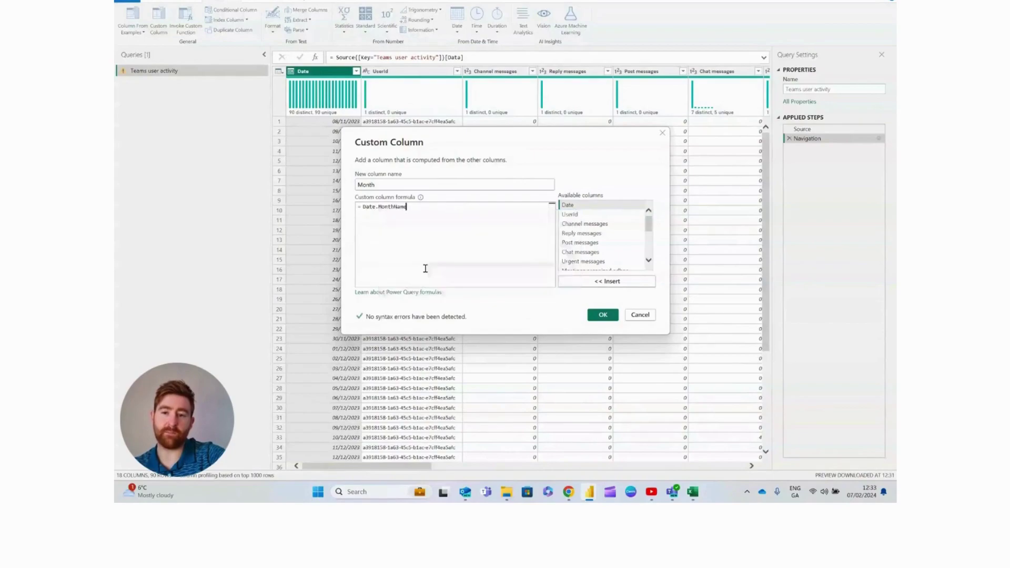
pyautogui.write('(')
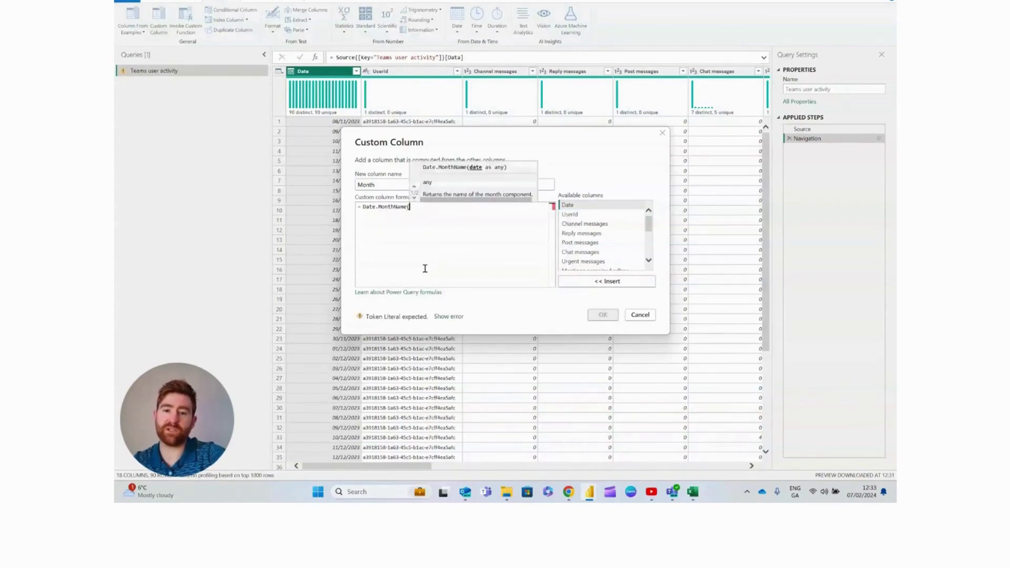
pyautogui.click(574, 208)
pyautogui.doubleClick(575, 208)
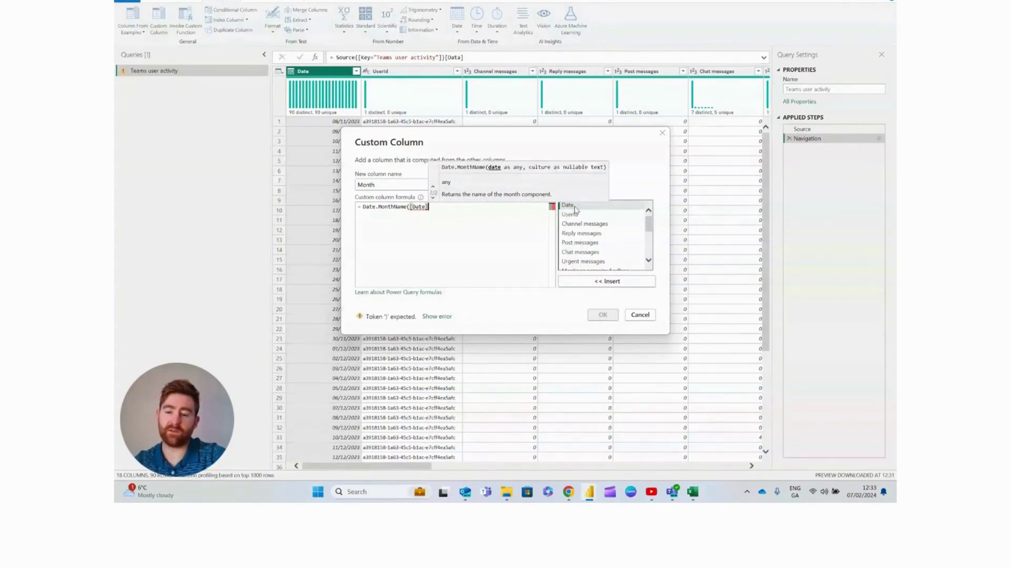
pyautogui.write(')')
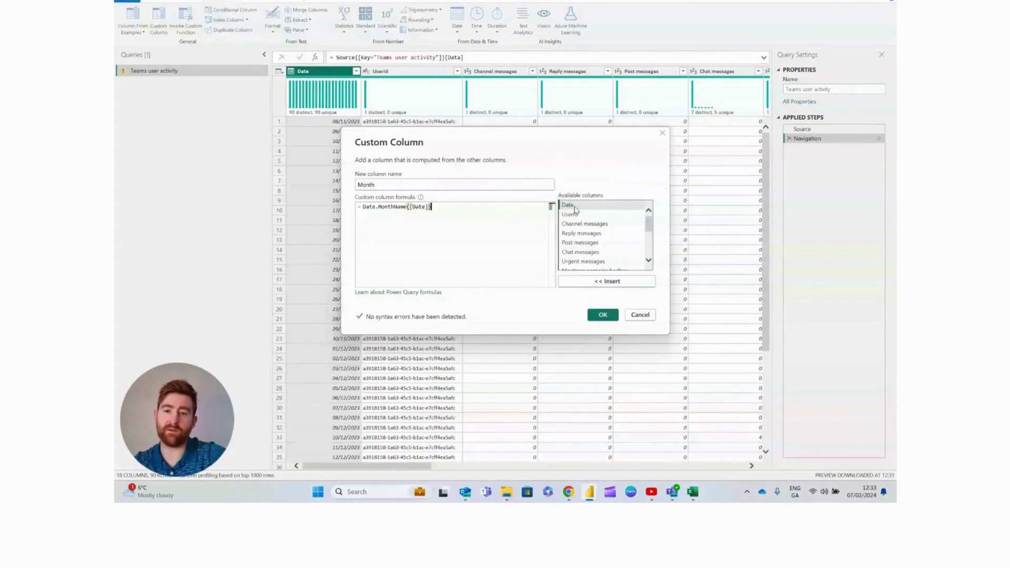
pyautogui.click(602, 314)
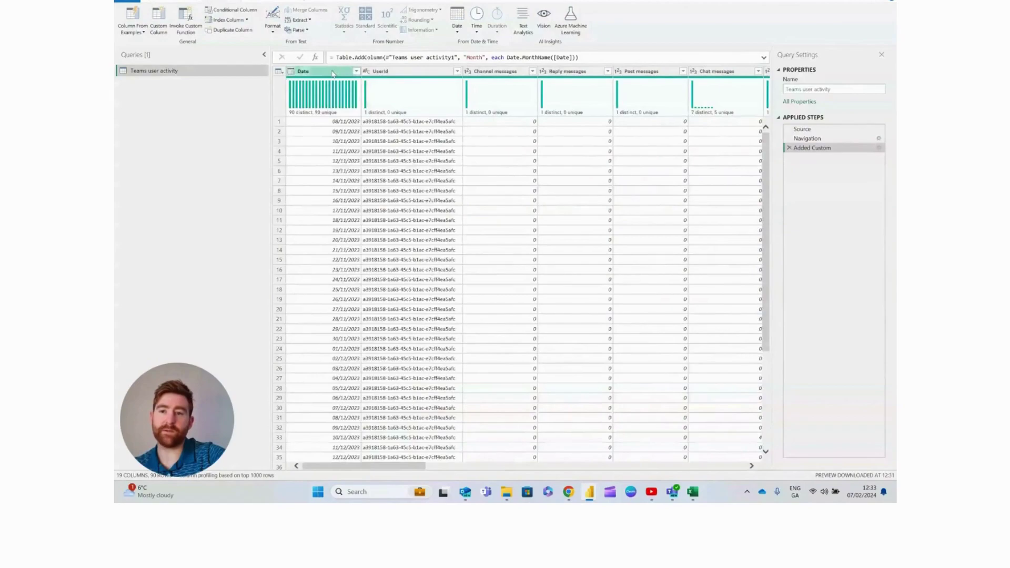
# - Start another custom column in the query and name it Week Number
pyautogui.click(158, 21)
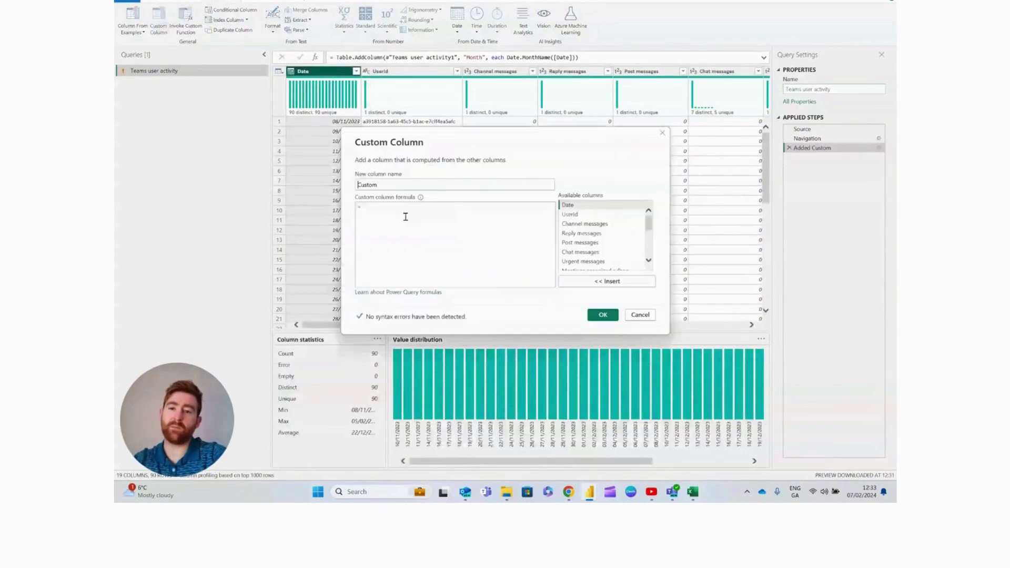
pyautogui.doubleClick(374, 185)
pyautogui.write('Week Nmbe')
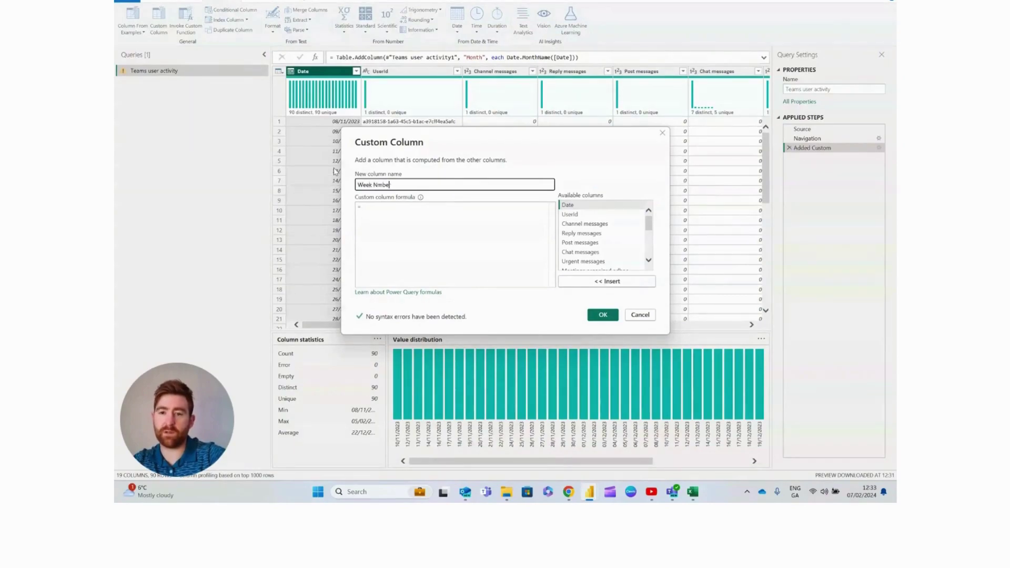
pyautogui.press('BackSpace')
pyautogui.press('BackSpace')
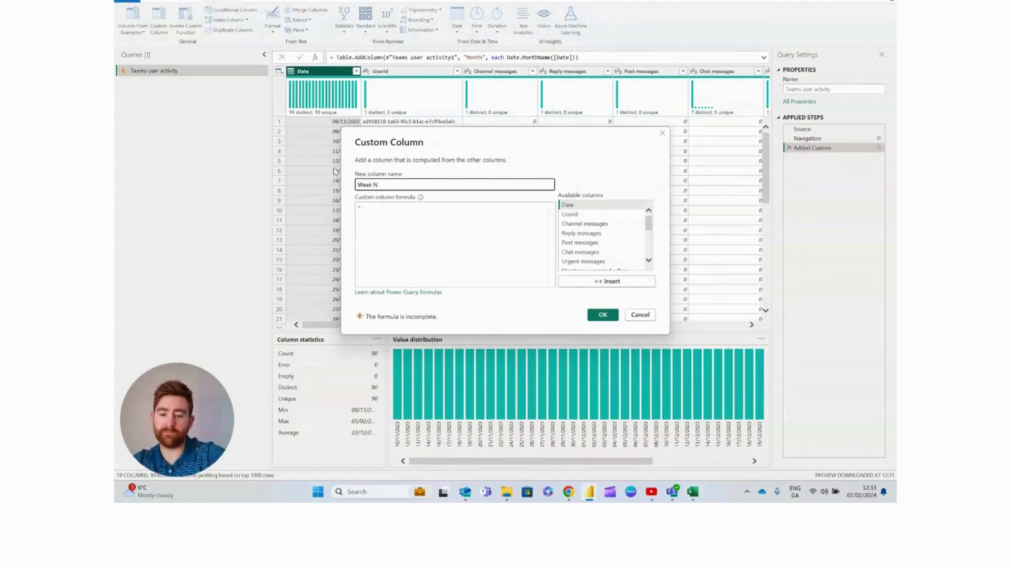
pyautogui.write('Numbe')
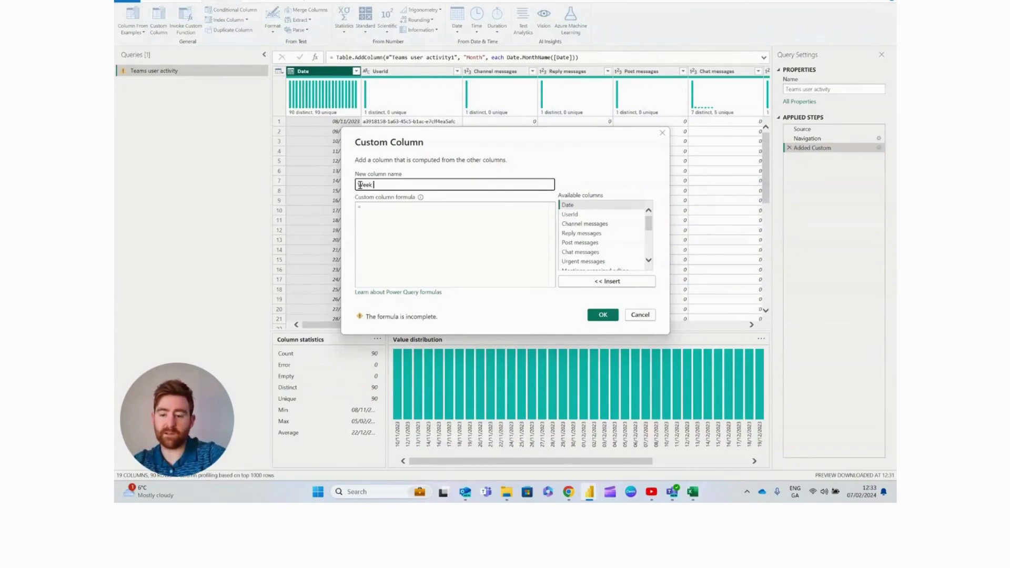
pyautogui.write('r')
# - Enter the formula Date.WeekOfYear([Date]) for the Week Number column and create the column
pyautogui.click(406, 210)
pyautogui.write('week')
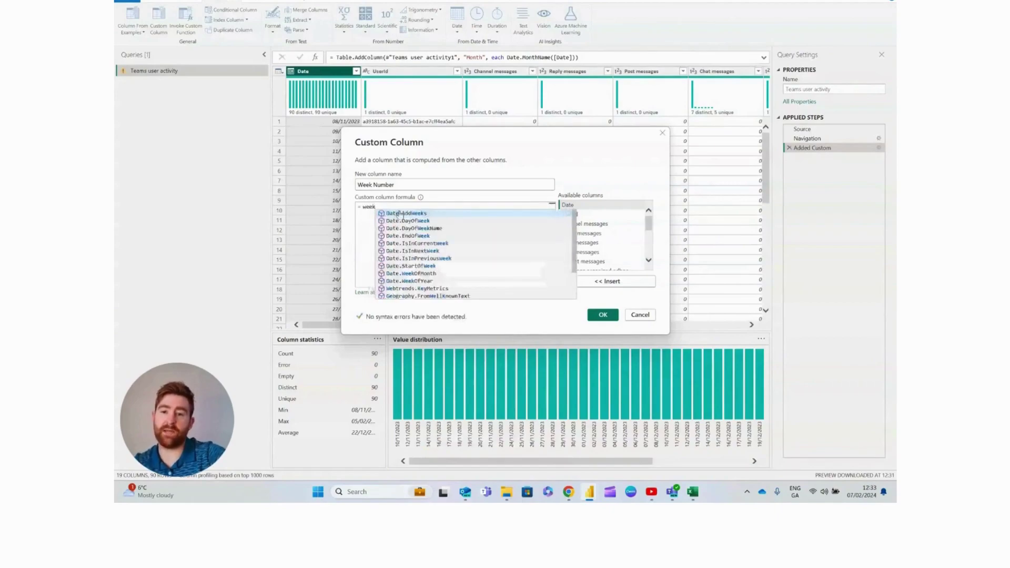
pyautogui.click(431, 281)
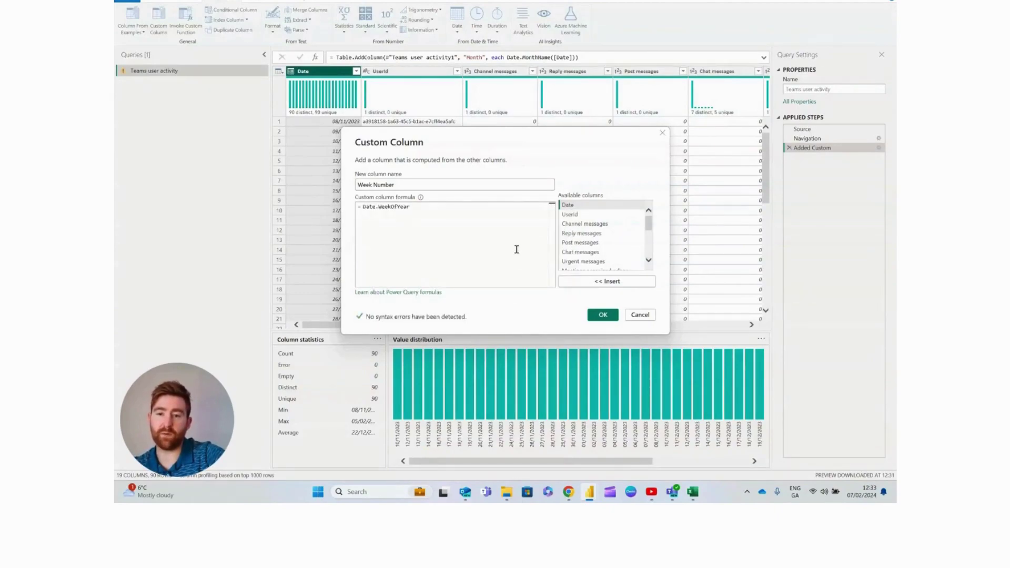
pyautogui.write('(')
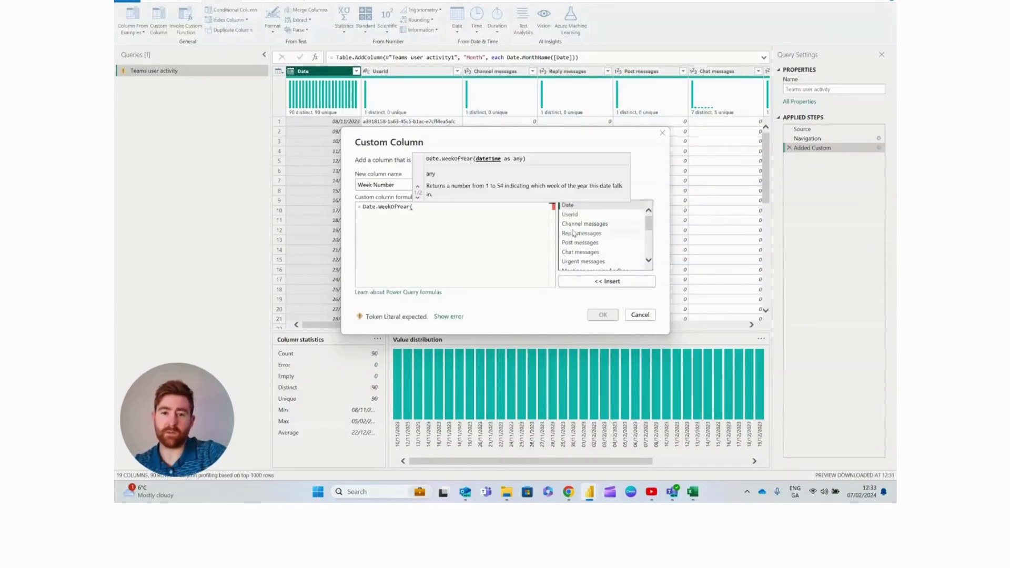
pyautogui.doubleClick(601, 208)
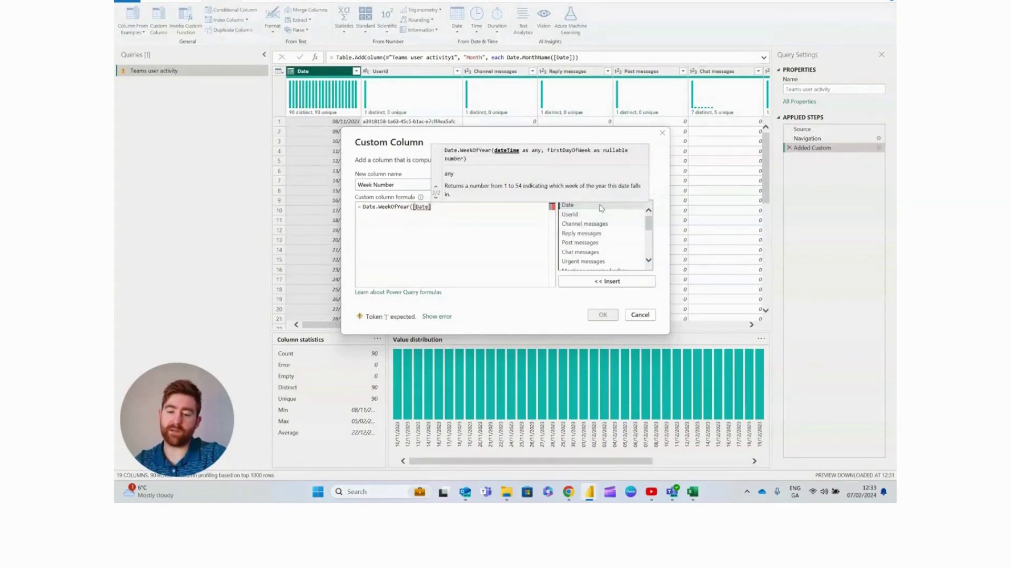
pyautogui.write(')')
pyautogui.click(610, 314)
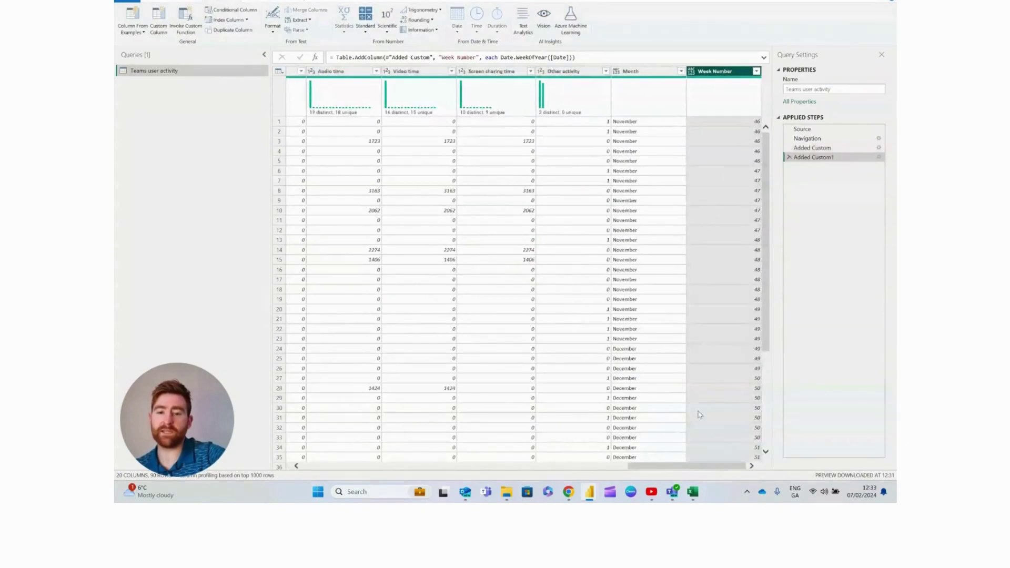
pyautogui.moveTo(744, 469); pyautogui.dragTo(697, 470)
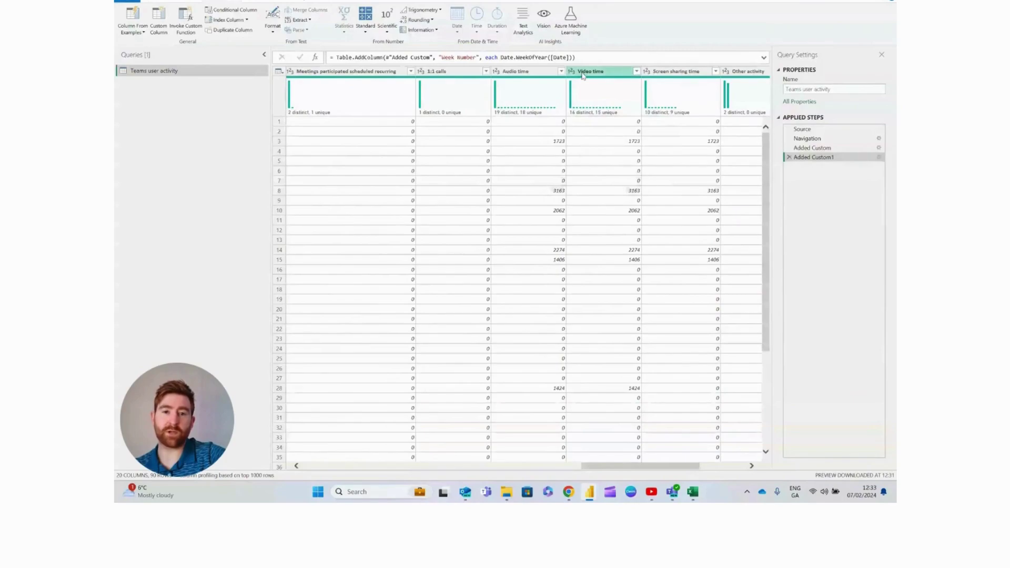
# - Start a custom column in the Teams user activity query and name it Audio Time (mins)
pyautogui.click(526, 72)
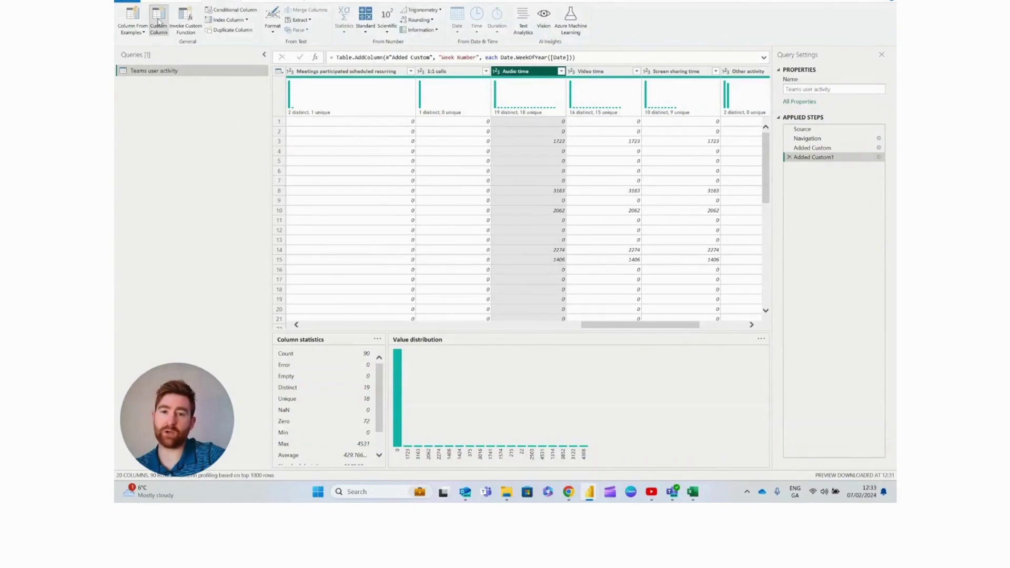
pyautogui.click(159, 22)
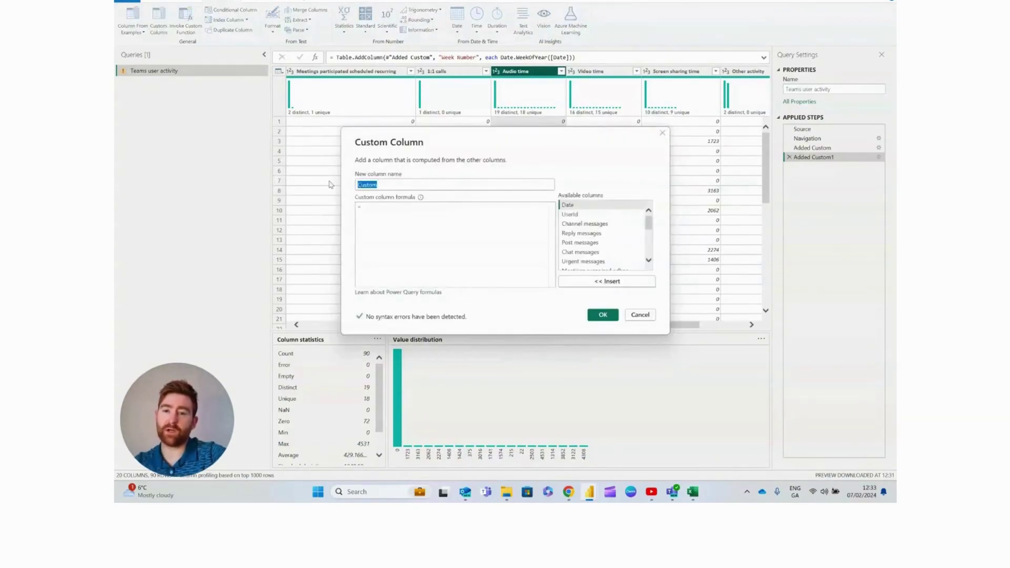
pyautogui.write('Audio')
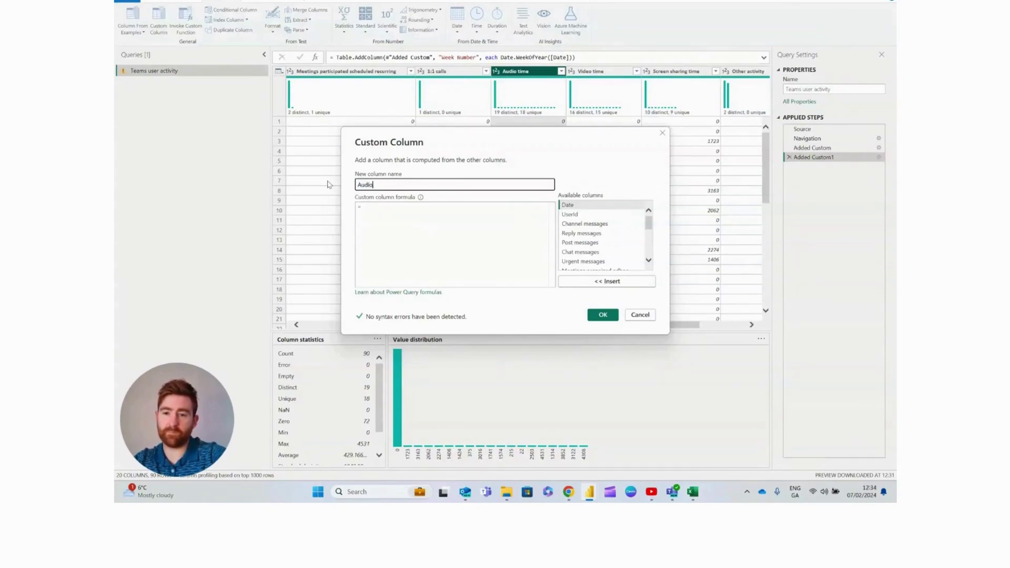
pyautogui.write(' Time (mins)')
# - Enter the formula each [Audio time] / 60 for the Audio Time (mins) column and create the column
pyautogui.click(398, 229)
pyautogui.scroll(-3, 626, 234)
pyautogui.scroll(2, 605, 247)
pyautogui.doubleClick(591, 241)
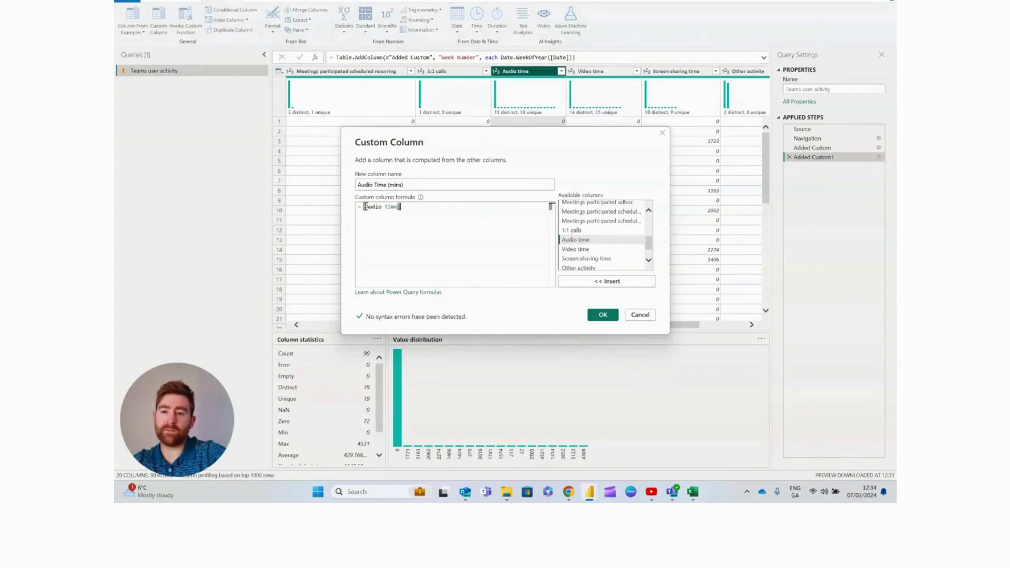
pyautogui.click(364, 207)
pyautogui.write('each')
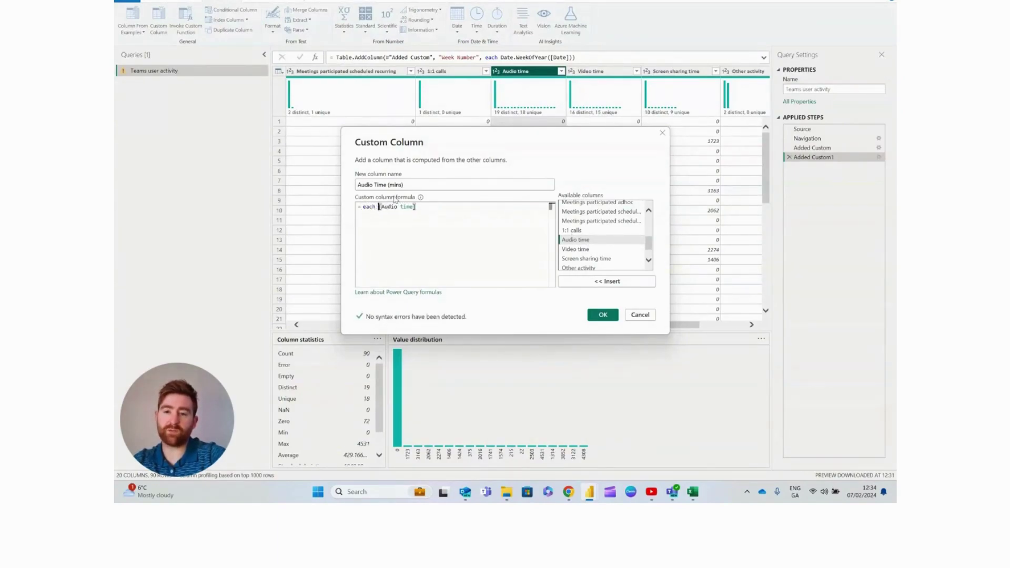
pyautogui.click(458, 215)
pyautogui.write('/ 60')
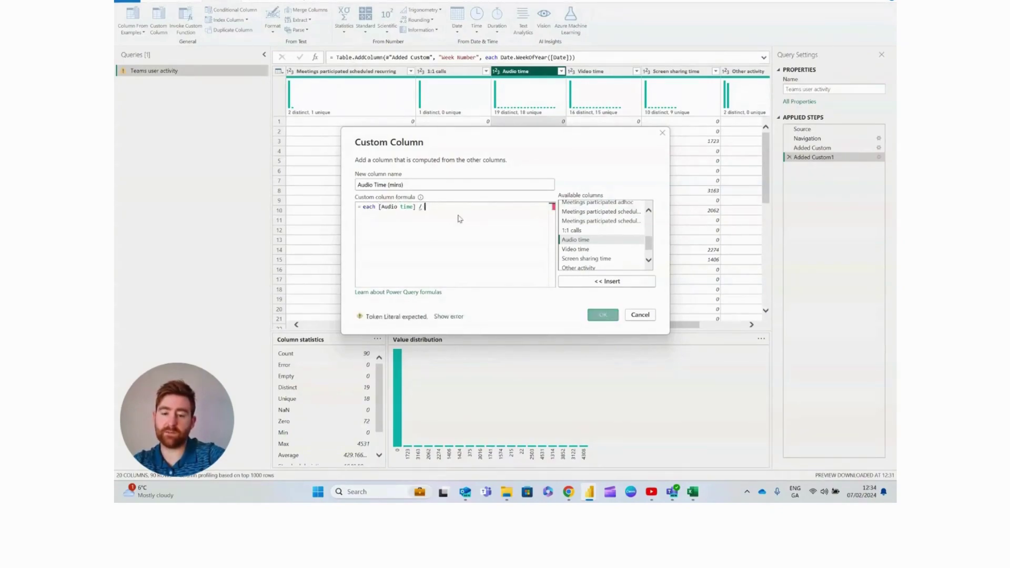
pyautogui.click(604, 316)
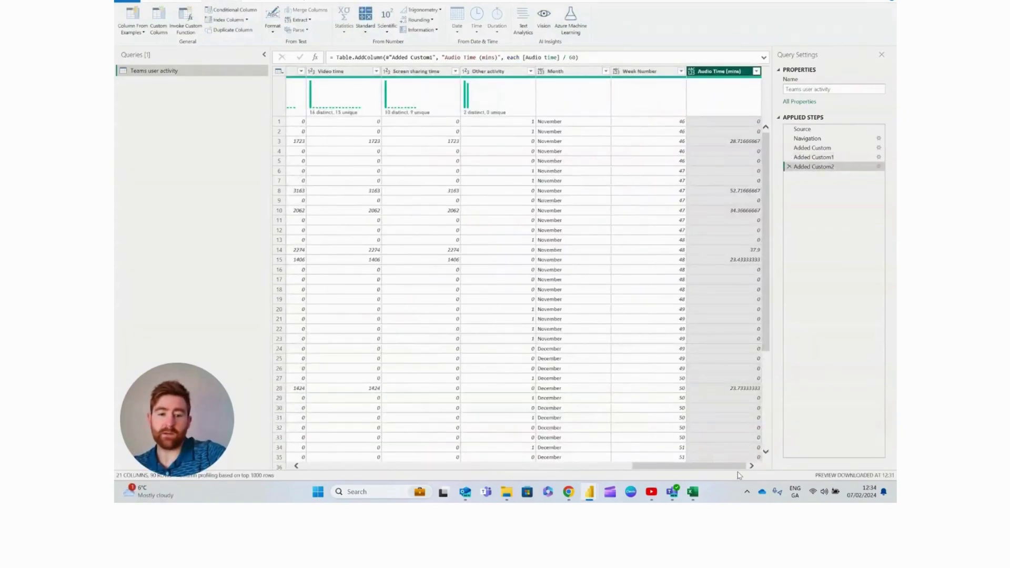
# - Change the data type of the Audio Time (mins) column to Whole Number
pyautogui.moveTo(739, 467)
pyautogui.mouseDown()
pyautogui.moveTo(650, 468)
pyautogui.moveTo(753, 469)
pyautogui.mouseUp()
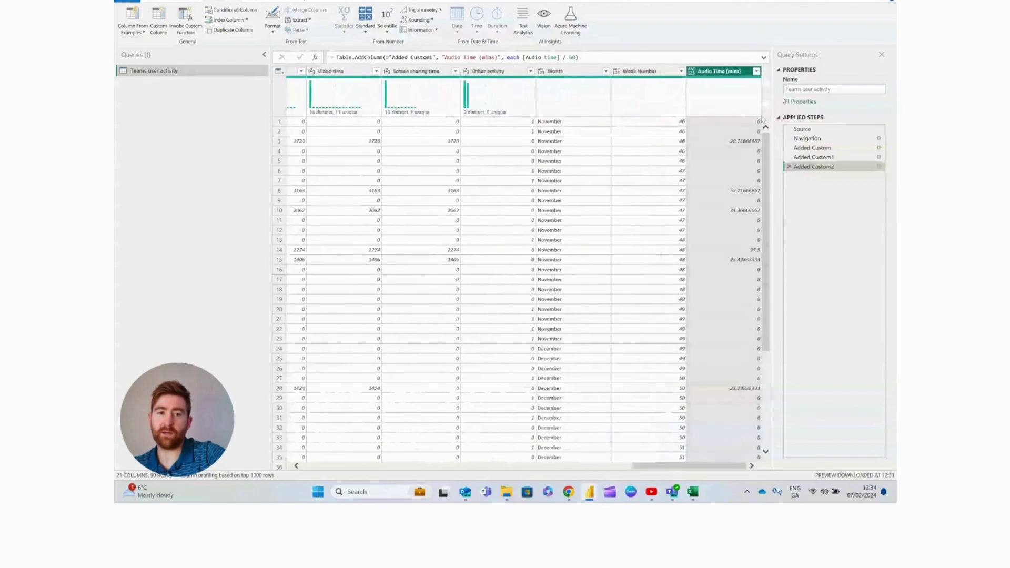
pyautogui.click(691, 72)
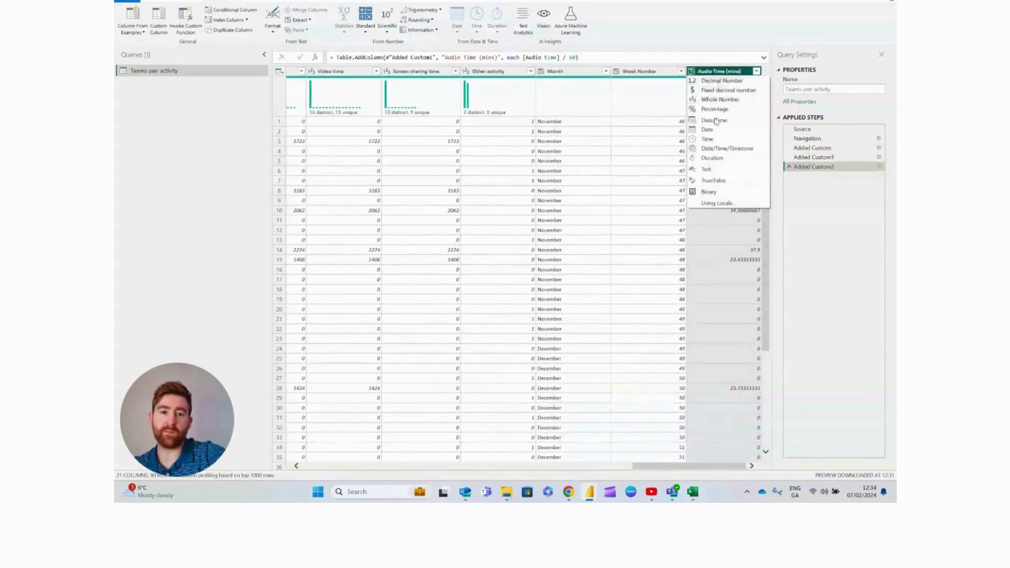
pyautogui.click(736, 103)
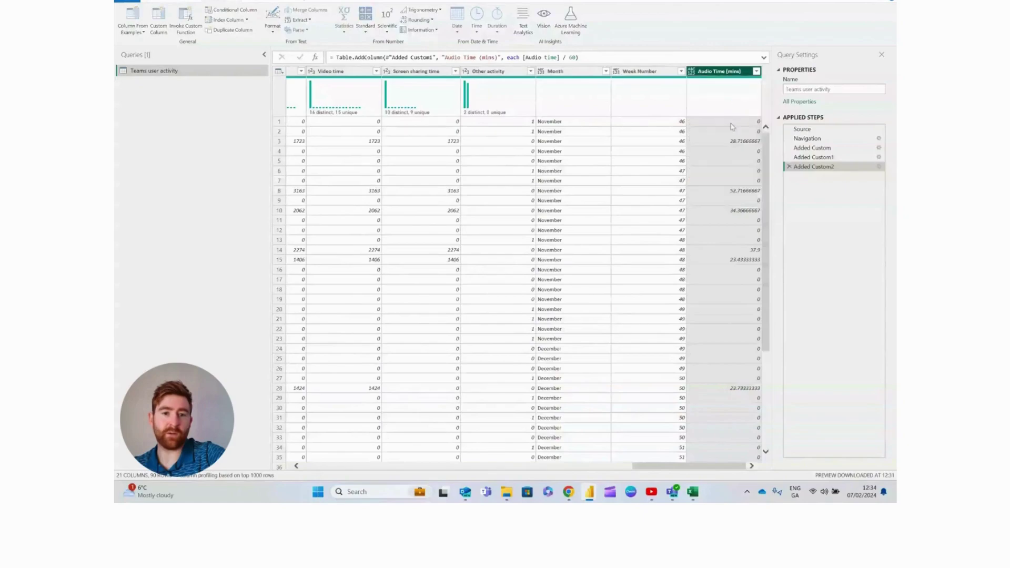
# - Sort the query rows by the Date column in descending order
pyautogui.moveTo(743, 466); pyautogui.dragTo(400, 429)
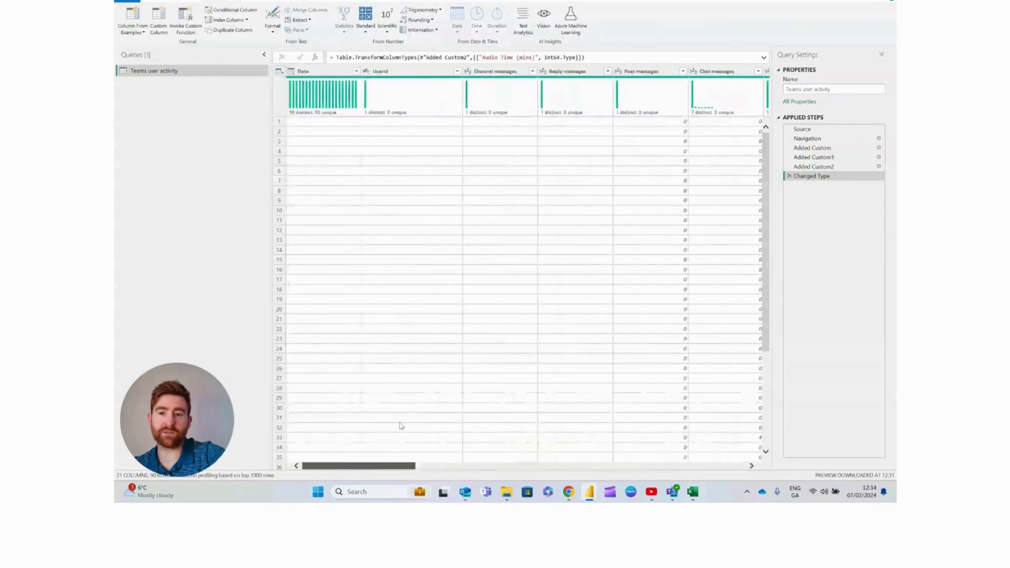
pyautogui.click(356, 71)
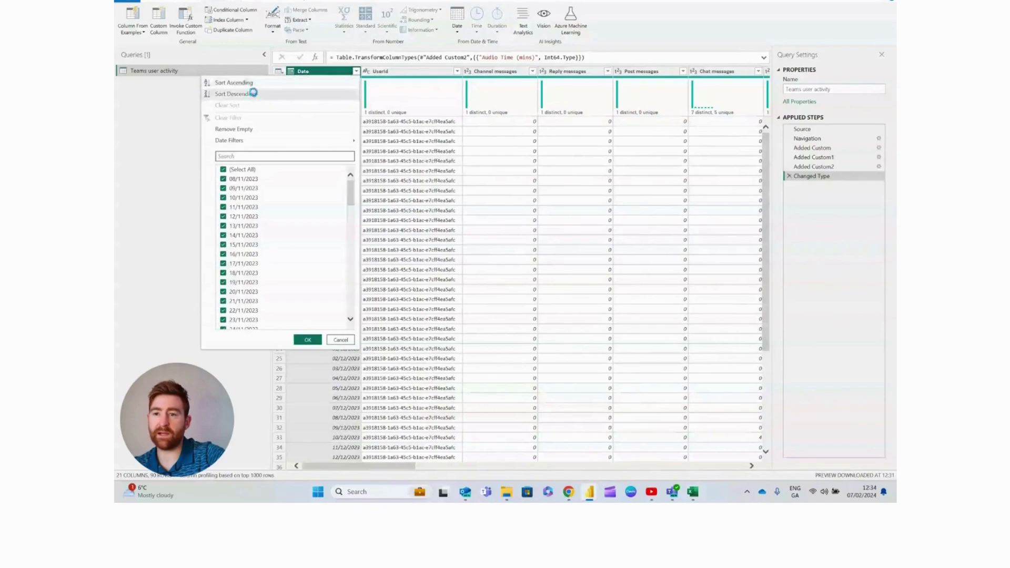
pyautogui.click(256, 93)
# - Compare the latest Audio Time (mins) value with the Webinar Prep attendance report in Microsoft Teams, and return to the Power Query Editor
pyautogui.moveTo(413, 470); pyautogui.dragTo(749, 481)
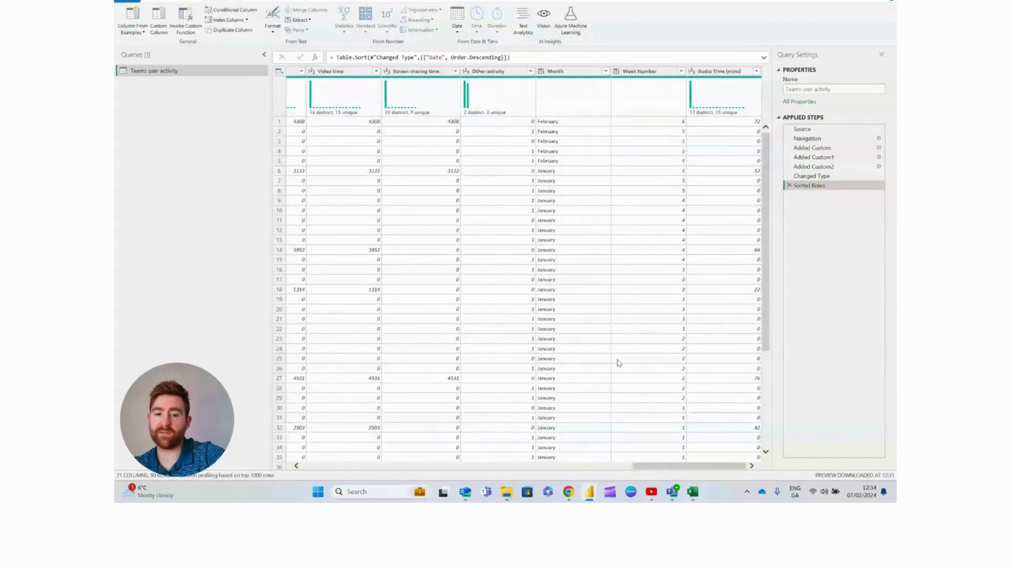
pyautogui.click(674, 494)
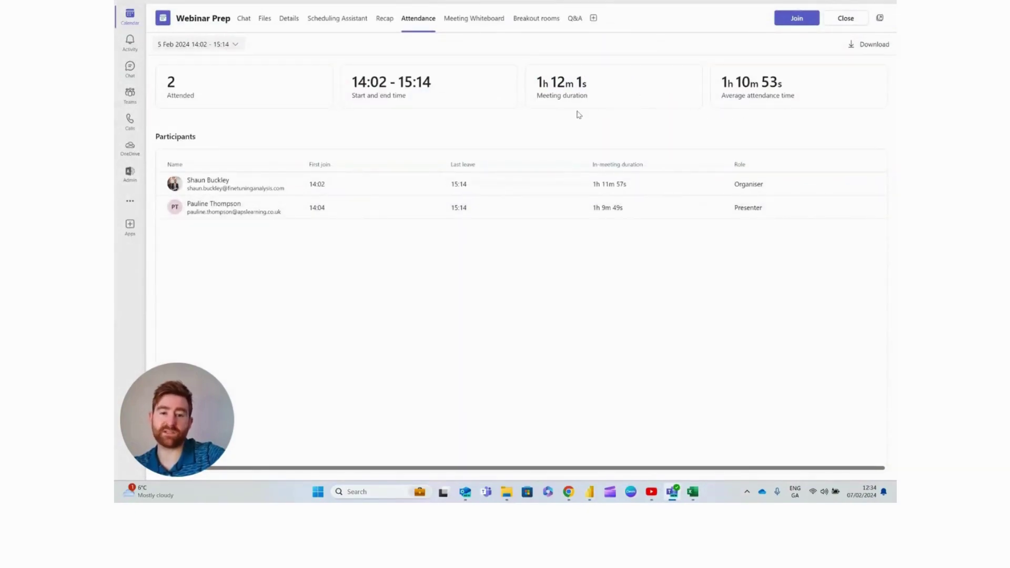
pyautogui.moveTo(590, 495)
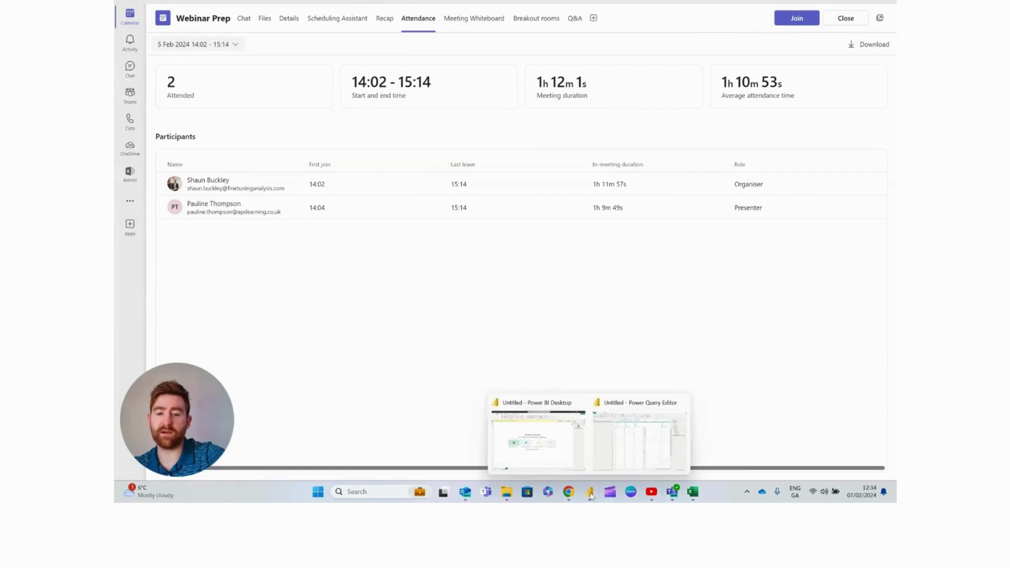
pyautogui.click(629, 461)
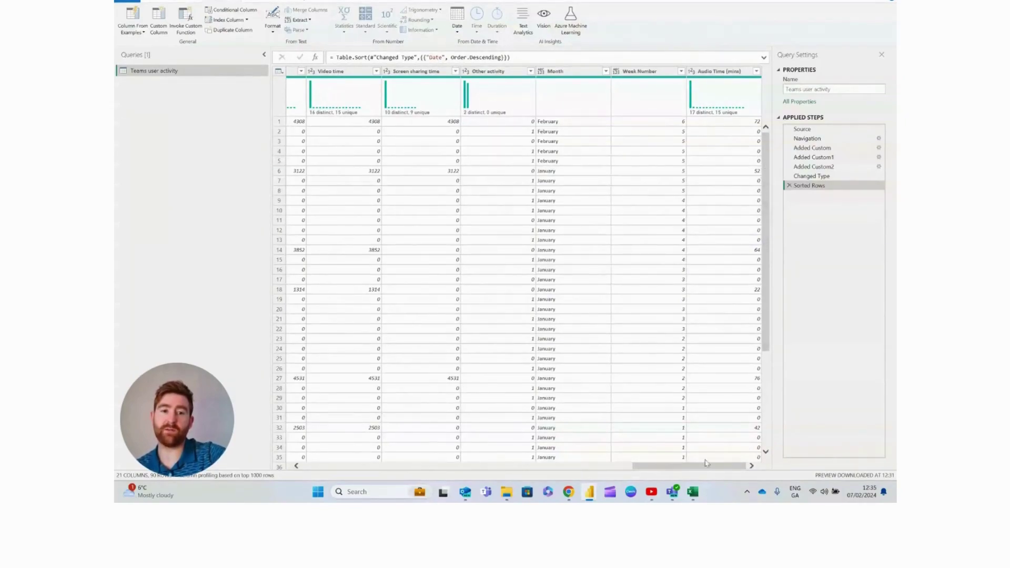
# - Filter the Audio Time (mins) column to exclude rows with a value of 0
pyautogui.click(756, 71)
pyautogui.click(631, 179)
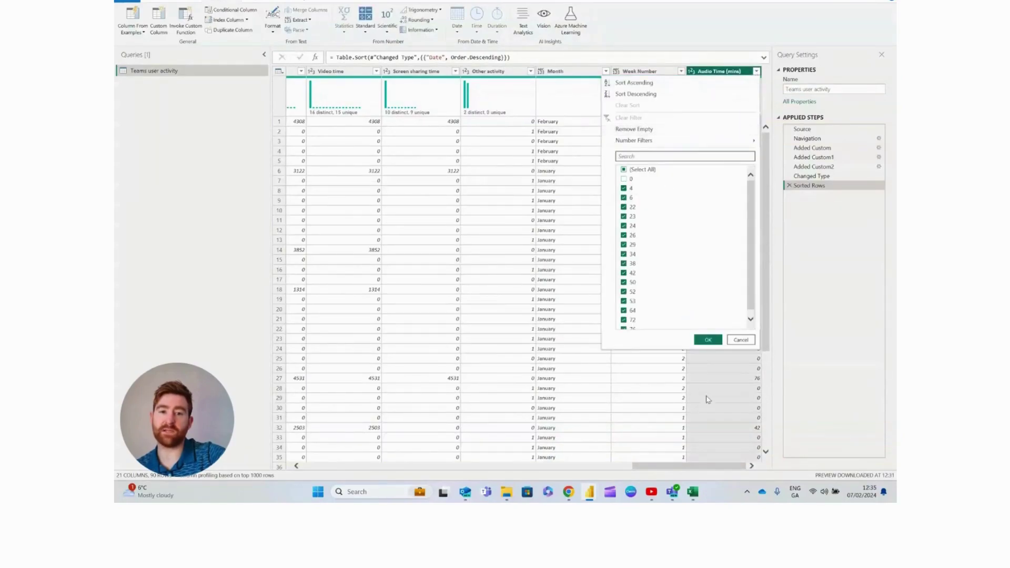
pyautogui.click(708, 340)
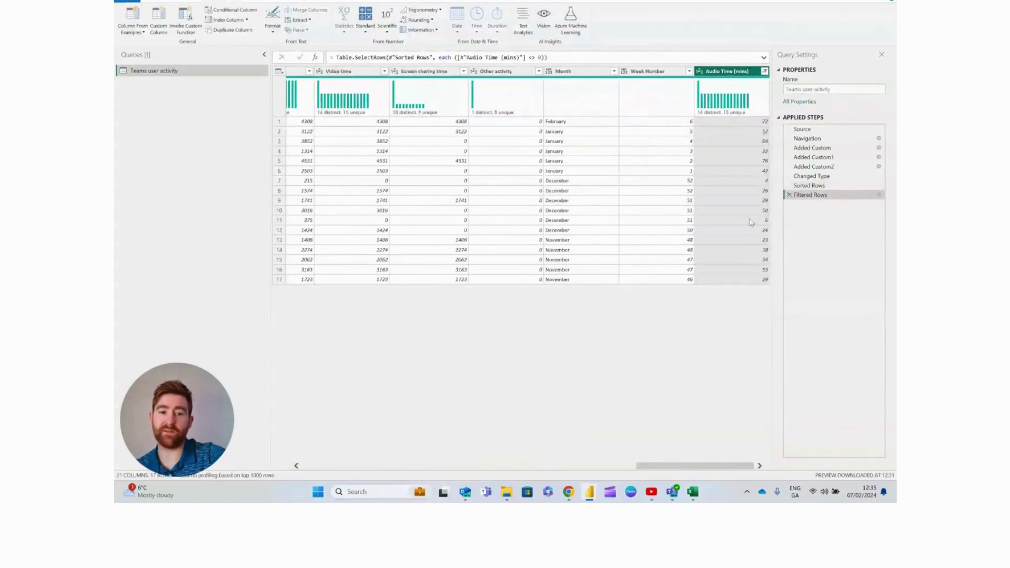
# - Start a conditional column in the query and name it Meeting Bins
pyautogui.moveTo(751, 99)
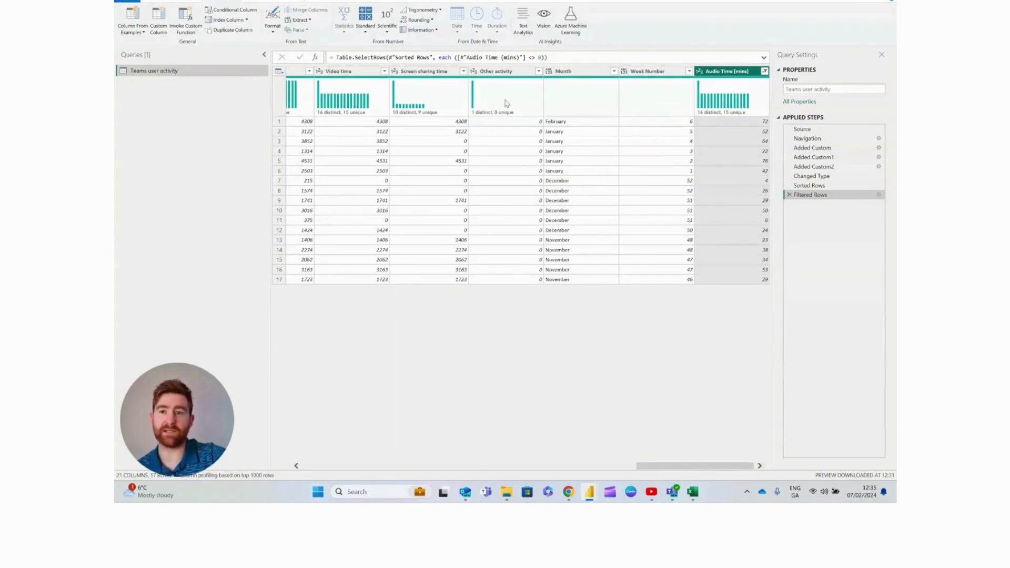
pyautogui.click(244, 15)
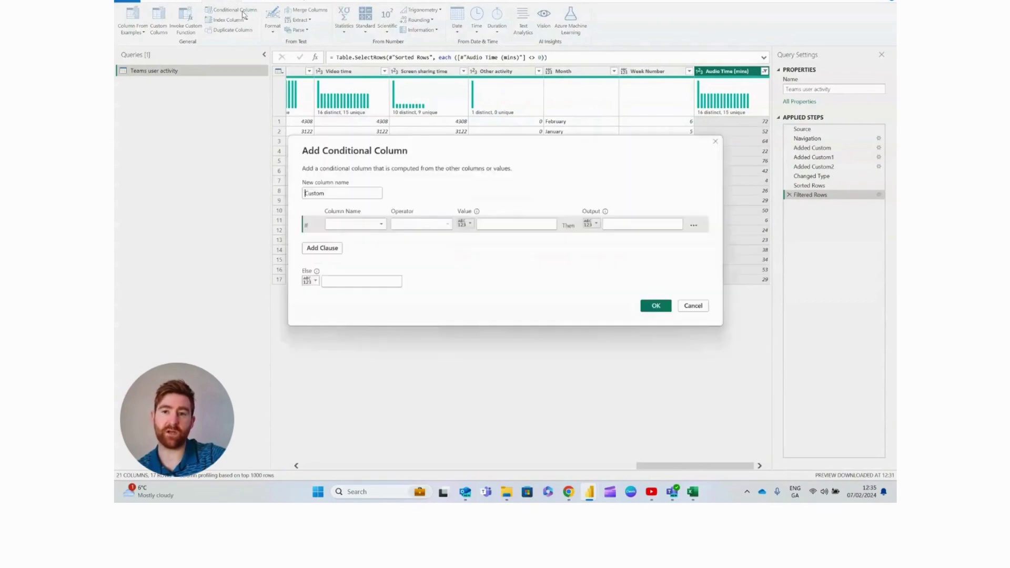
pyautogui.doubleClick(333, 193)
pyautogui.write('Meeting')
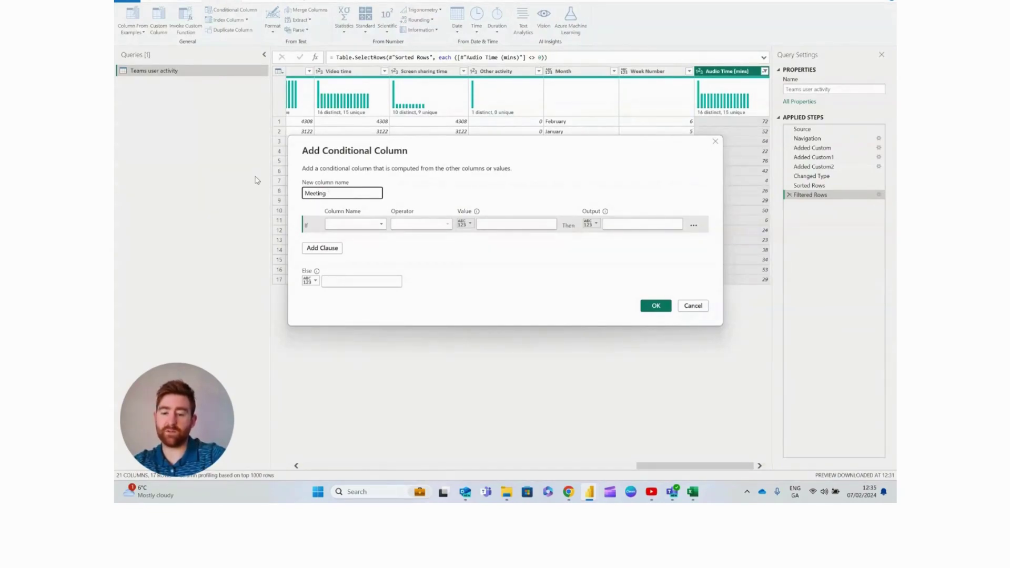
pyautogui.write(' \x08ins')
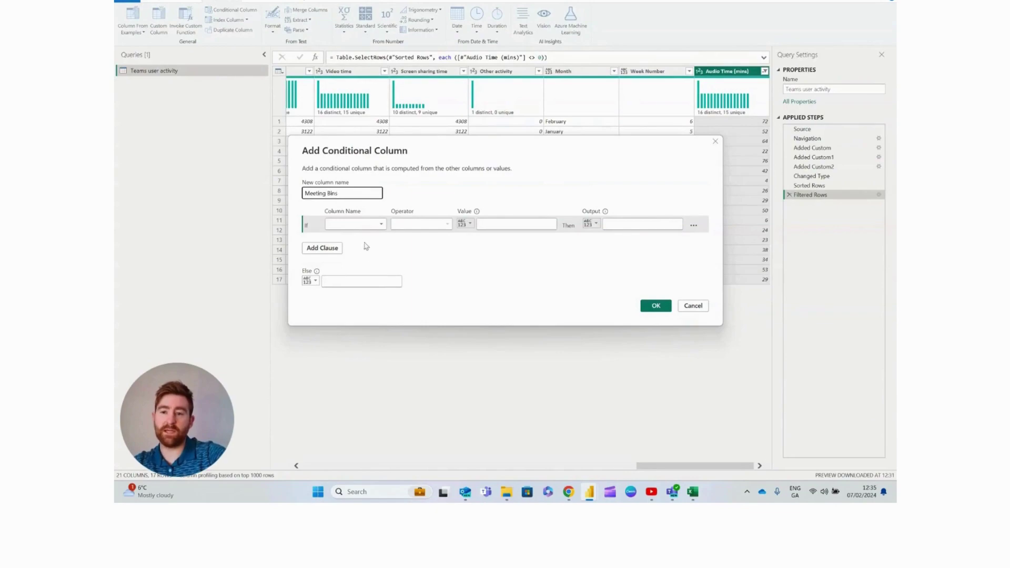
# - Define the first Meeting Bins clause: if Audio Time (mins) is greater than 60, output "> 1 Hour"
pyautogui.click(367, 226)
pyautogui.click(379, 414)
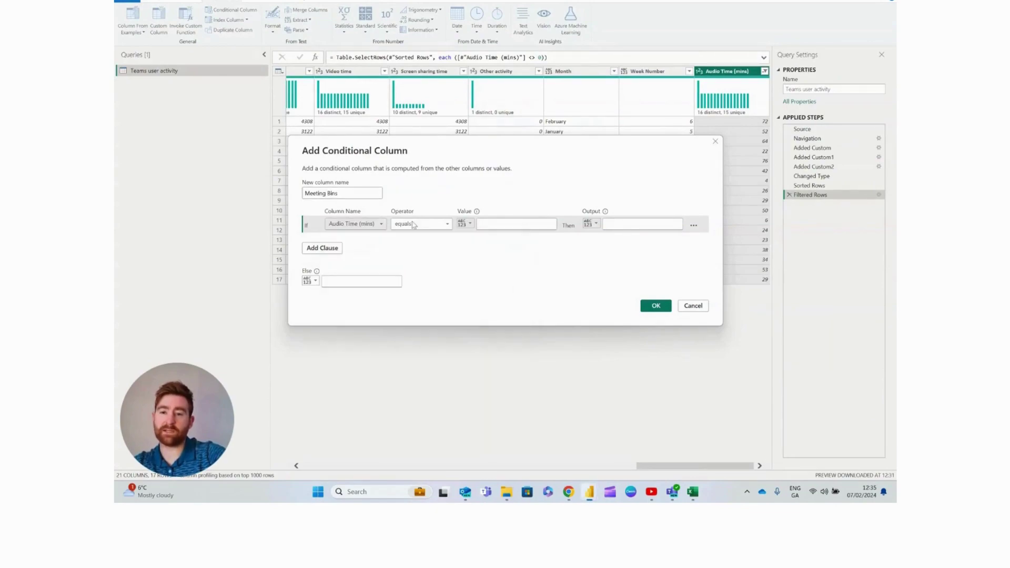
pyautogui.click(421, 226)
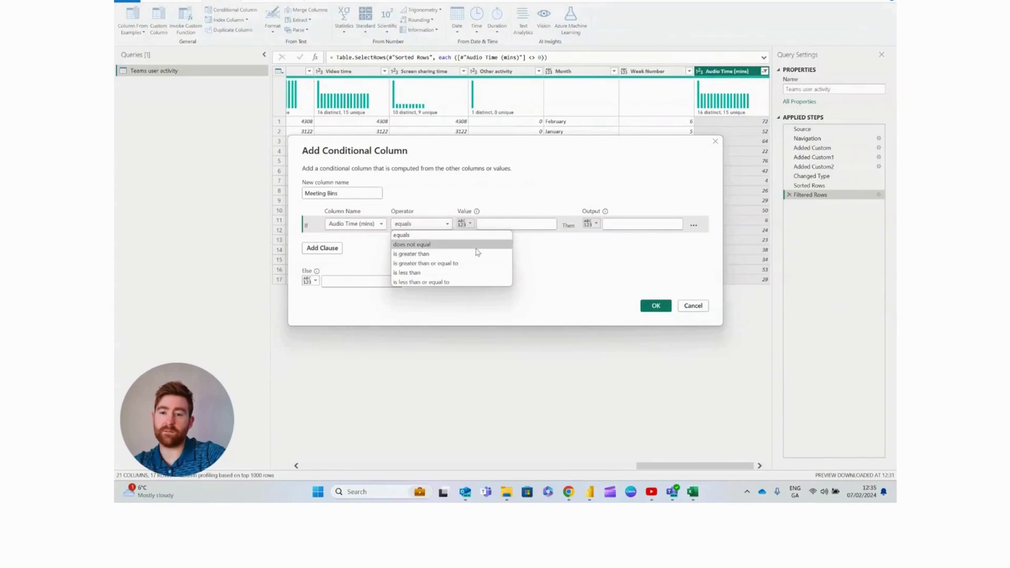
pyautogui.click(476, 254)
pyautogui.click(514, 223)
pyautogui.write('60')
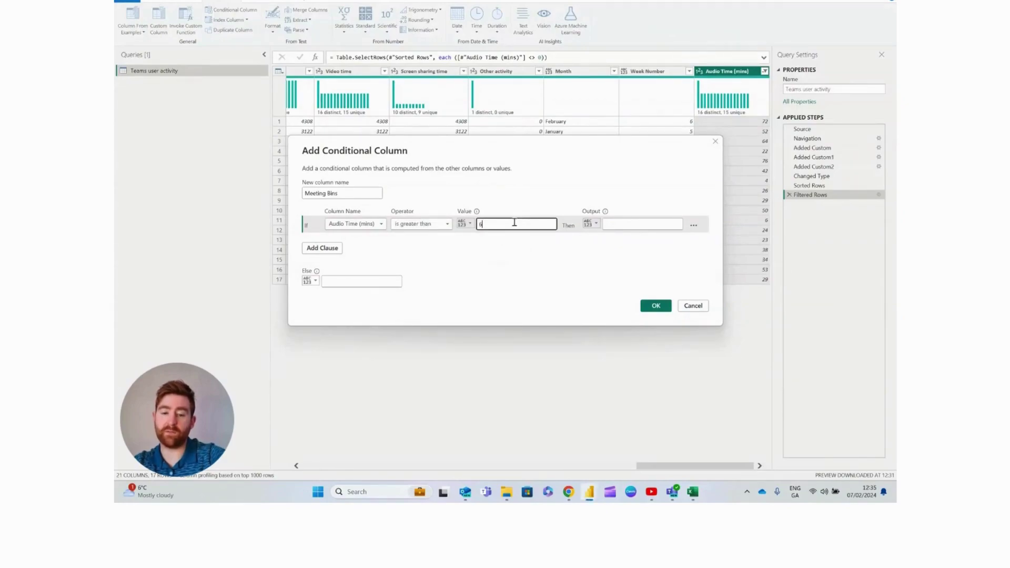
pyautogui.click(676, 225)
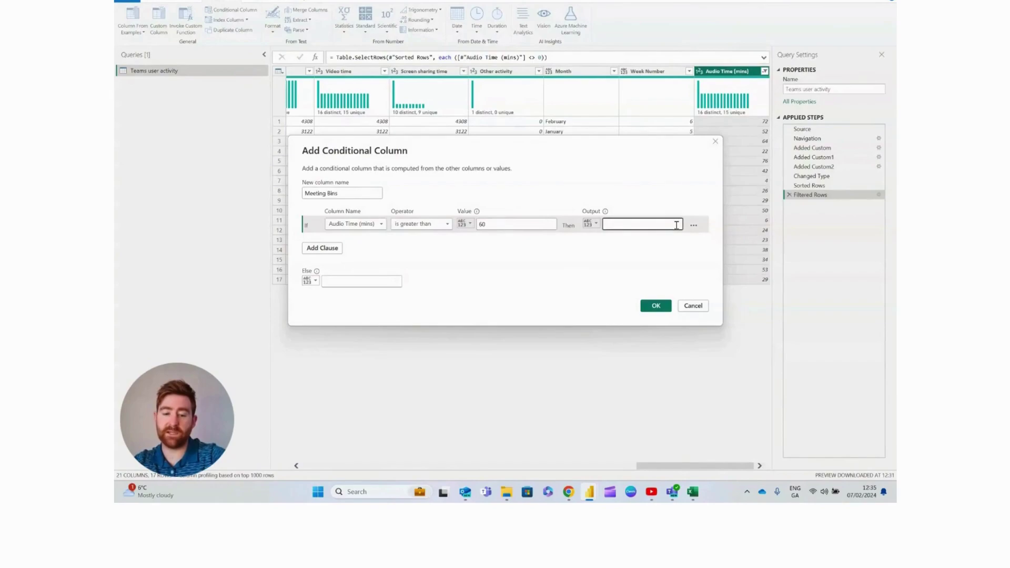
pyautogui.write('> 1 Hour')
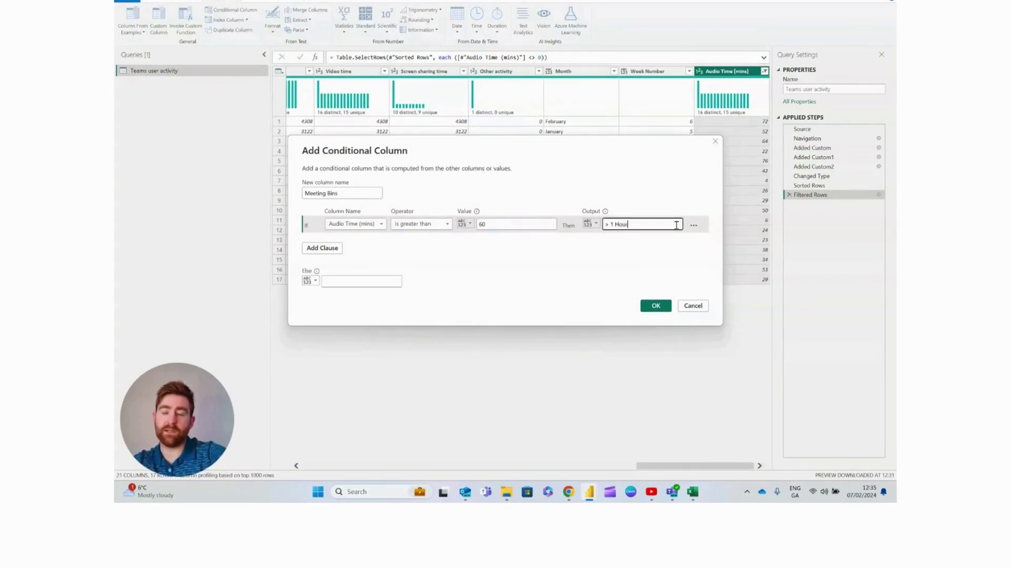
# - Add an else-if clause: if Audio Time (mins) is greater than or equal to 30, output ">30 Mins"
pyautogui.click(329, 247)
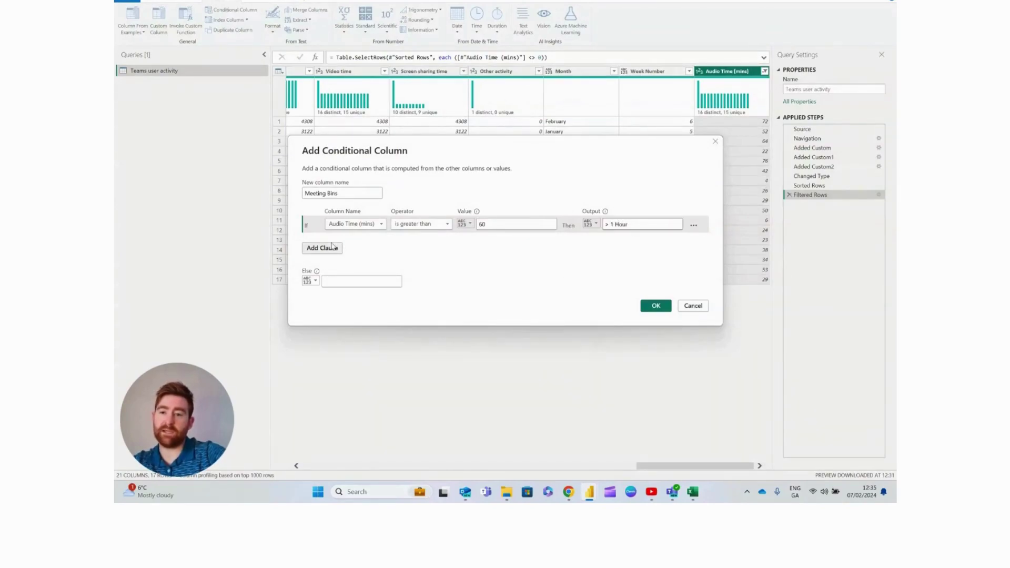
pyautogui.click(353, 242)
pyautogui.scroll(-1, 371, 430)
pyautogui.click(371, 431)
pyautogui.click(448, 242)
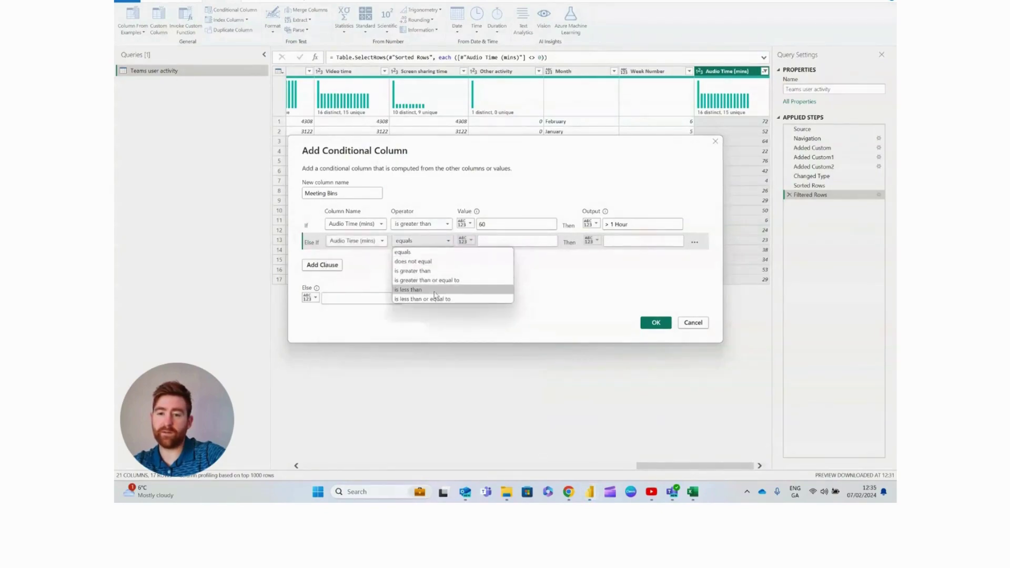
pyautogui.click(436, 281)
pyautogui.click(483, 241)
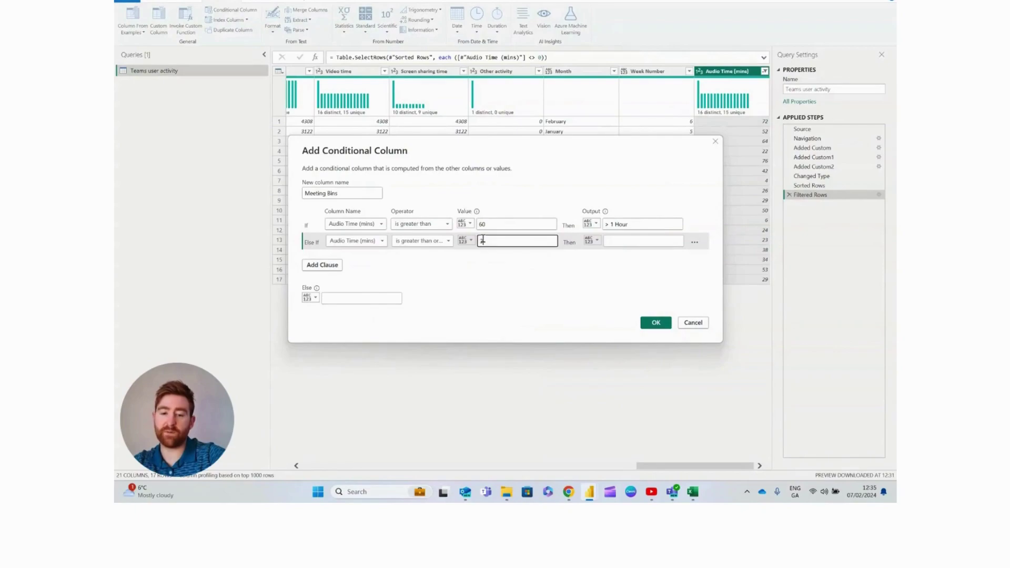
pyautogui.write('30')
pyautogui.click(640, 241)
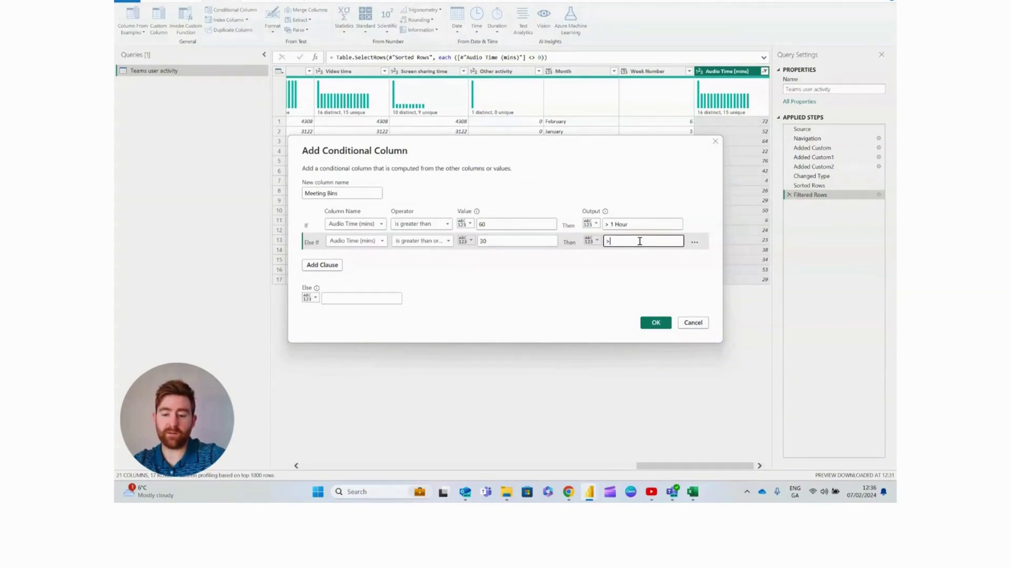
pyautogui.write('>30 Mins')
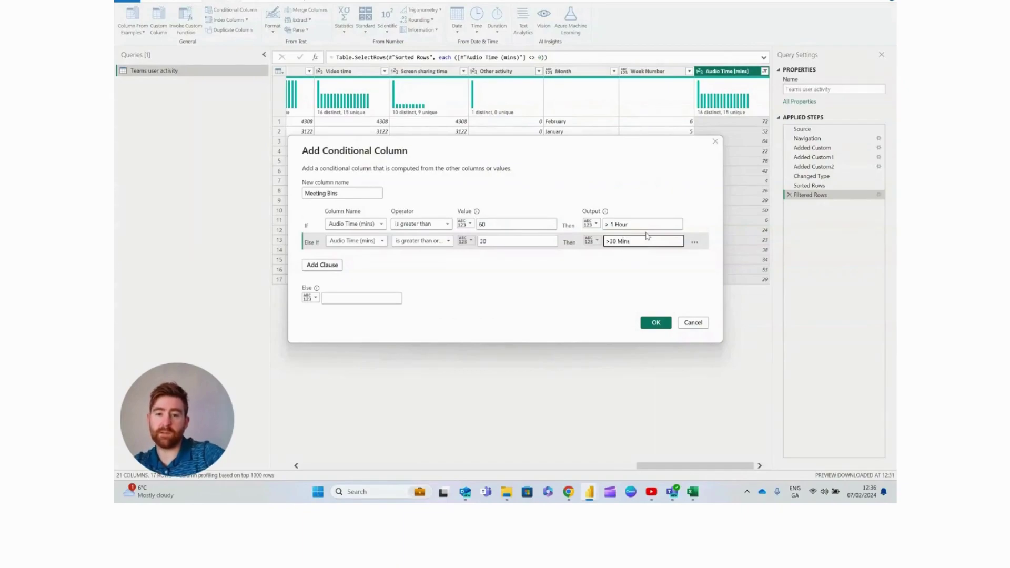
# - Set the else output to "<30 Mins" and create the Meeting Bins conditional column
pyautogui.click(349, 297)
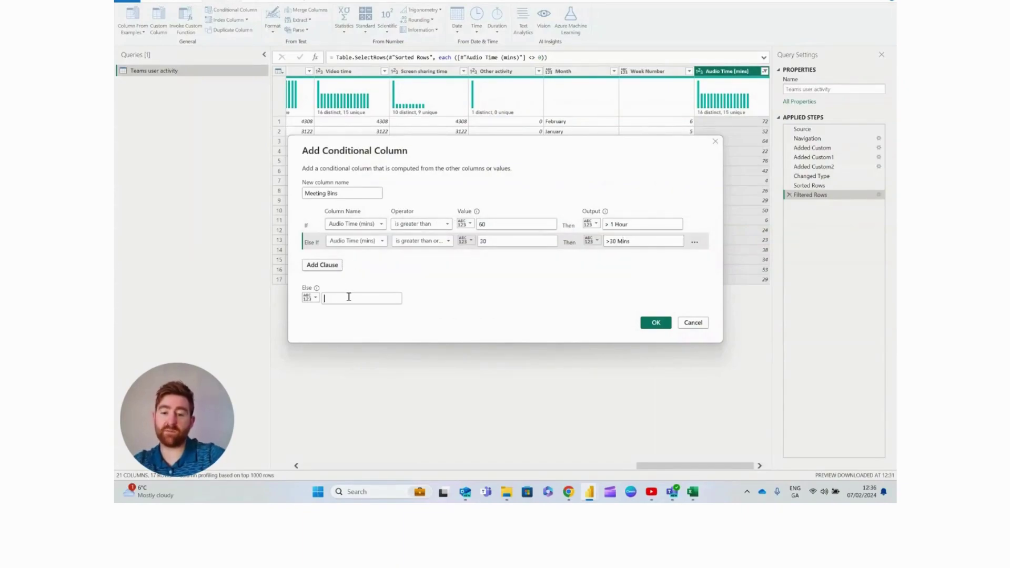
pyautogui.write('<30 Mins')
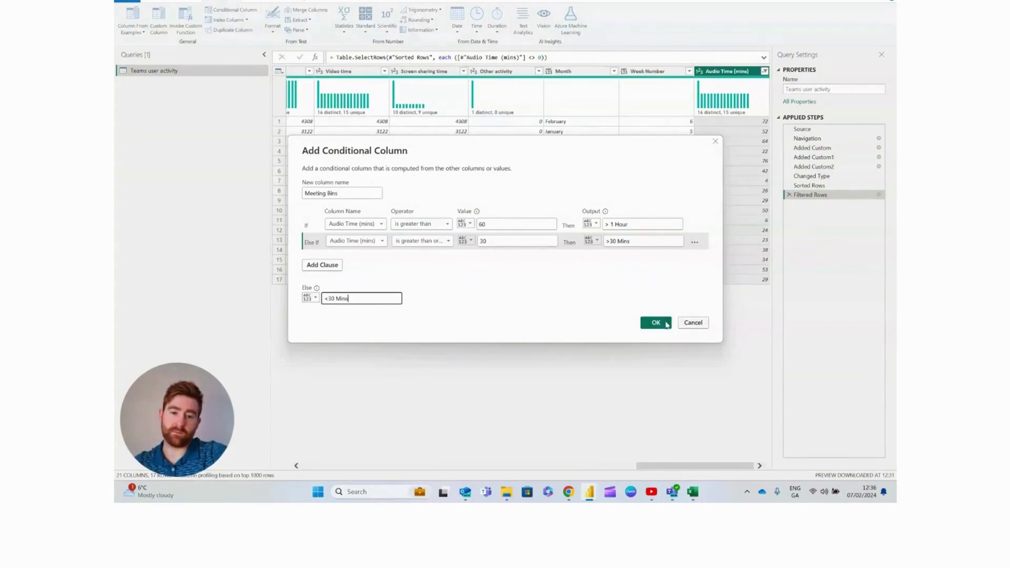
pyautogui.click(667, 324)
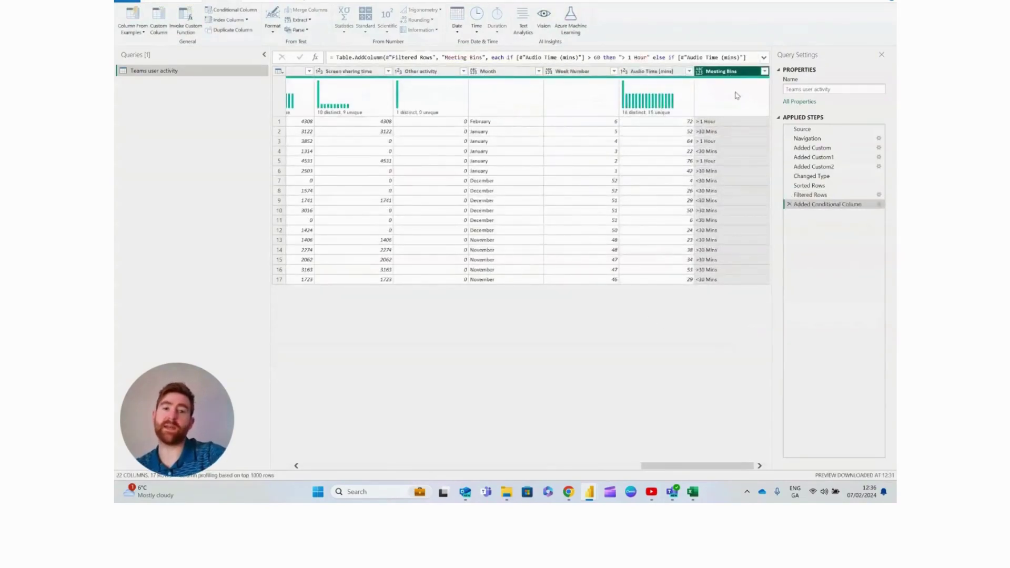
# - Apply the query changes to the report and expand the fields of the Teams user activity table
pyautogui.click(162, 2)
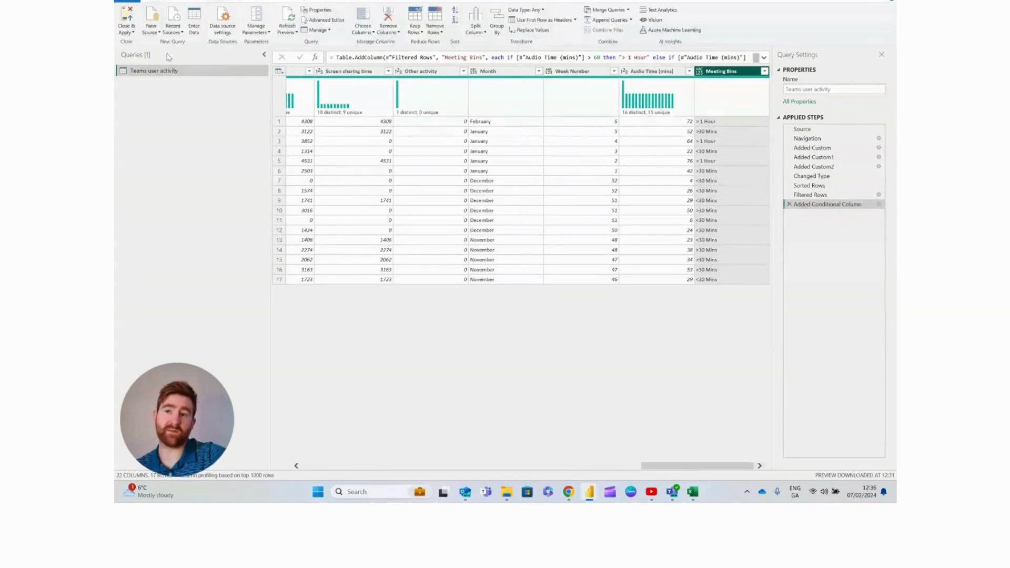
pyautogui.click(119, 18)
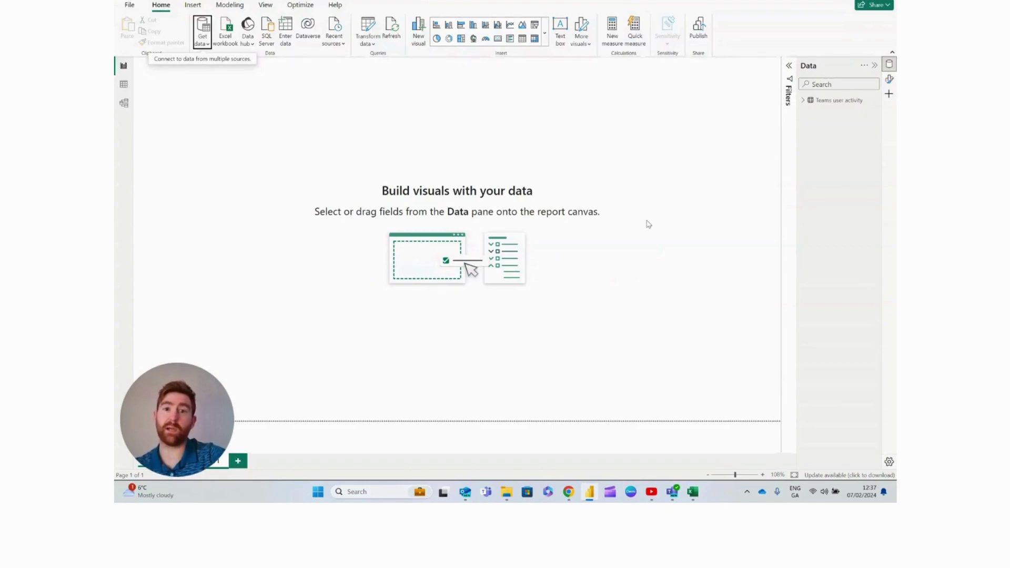
pyautogui.click(802, 101)
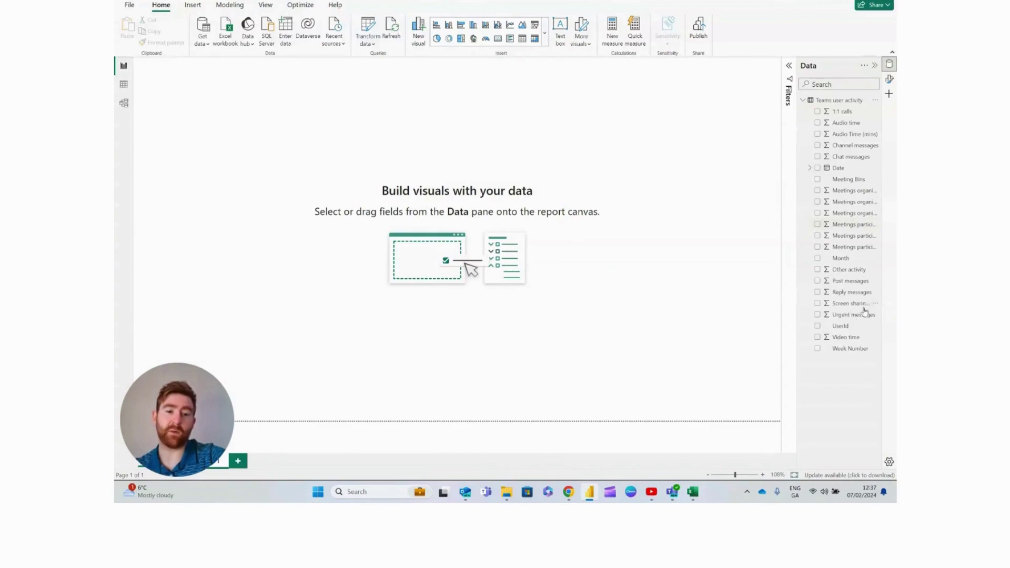
# - Create a visual on the report canvas from Month and Audio Time (mins), and widen it
pyautogui.moveTo(847, 255); pyautogui.dragTo(373, 289)
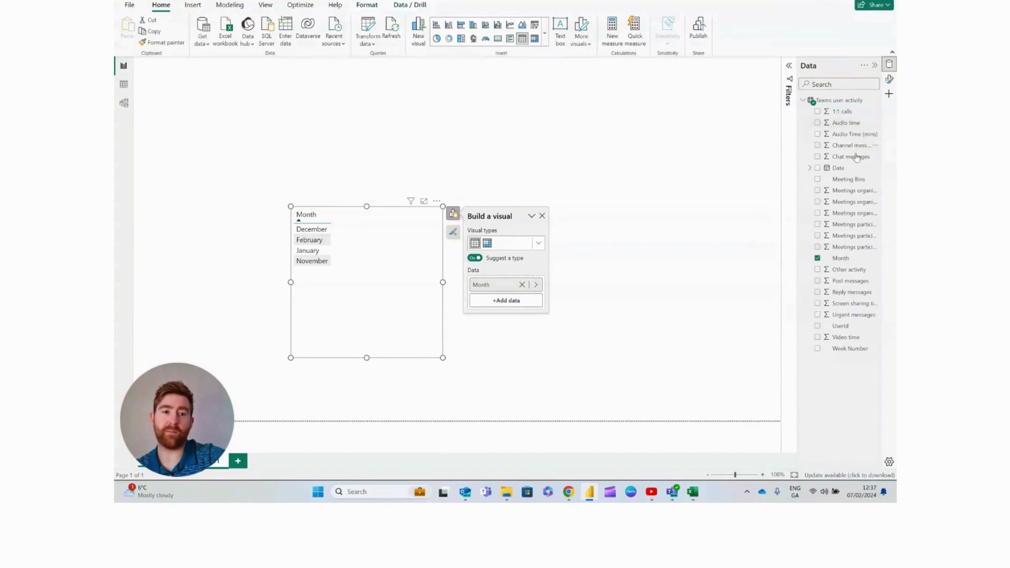
pyautogui.moveTo(850, 134); pyautogui.dragTo(526, 309)
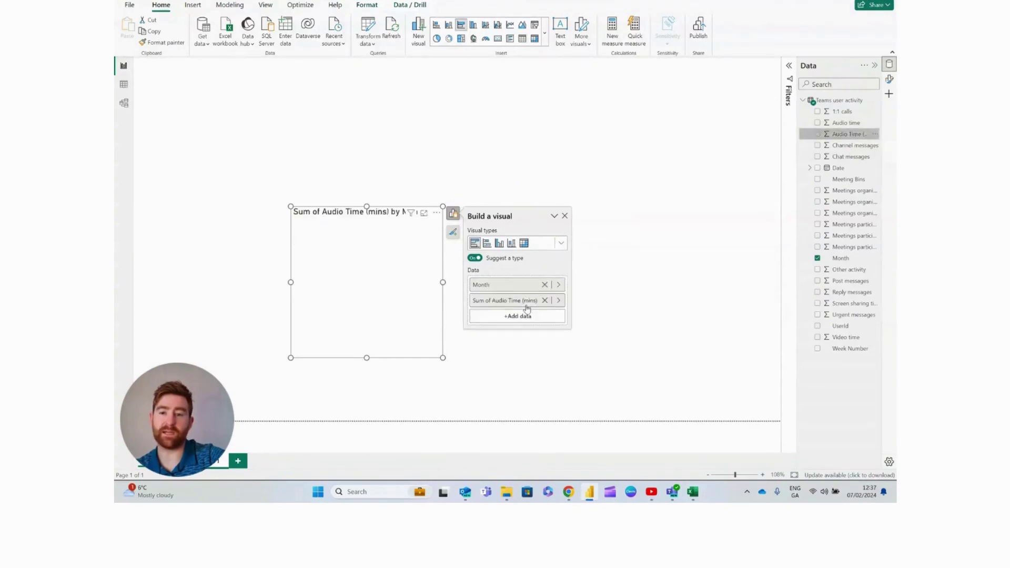
pyautogui.moveTo(443, 282); pyautogui.dragTo(517, 284)
pyautogui.moveTo(455, 251)
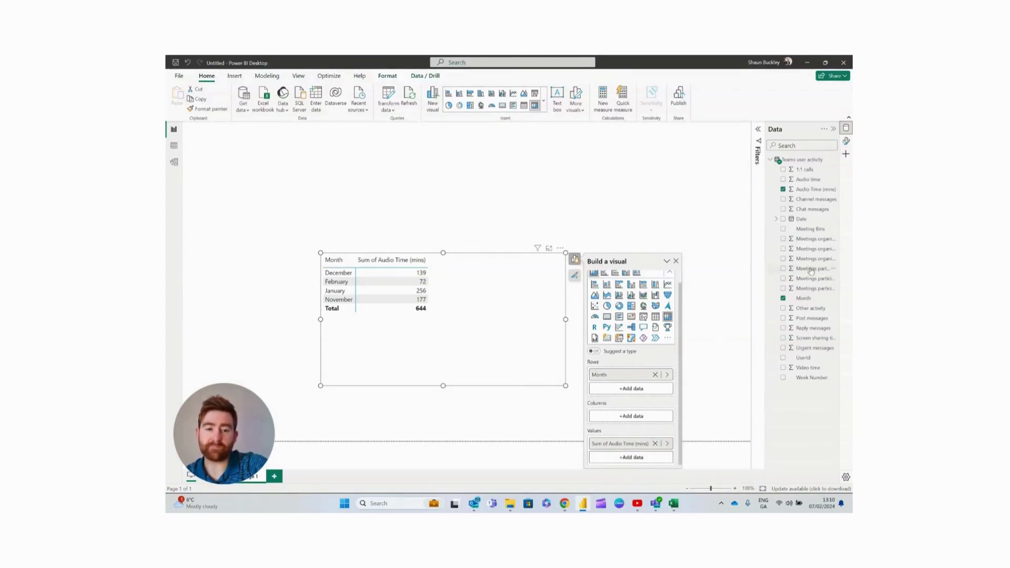
# - Remove Audio Time (mins) from the matrix, add Meeting Bins as its columns, and add Audio Time (mins) again as its values
pyautogui.click(655, 444)
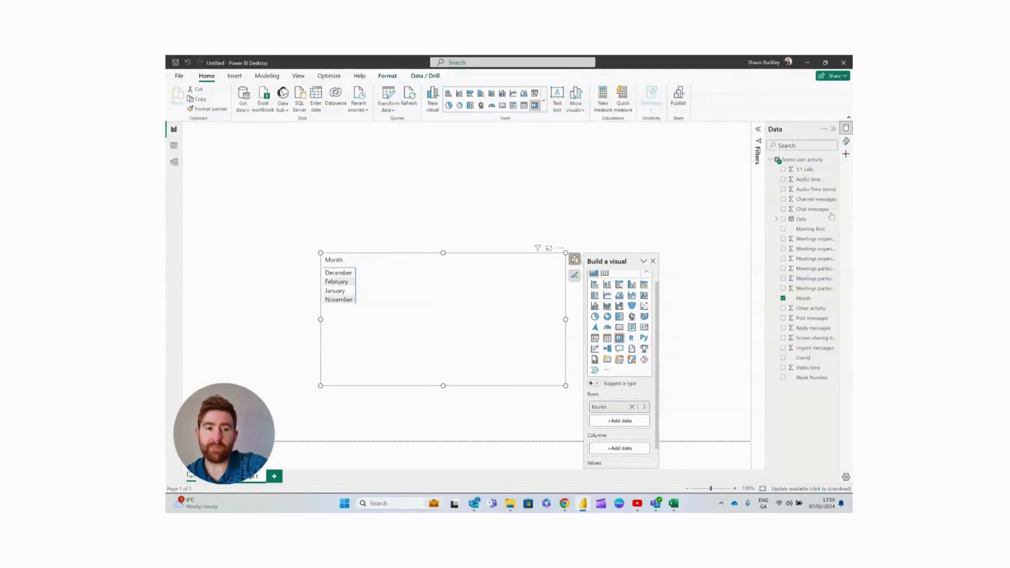
pyautogui.moveTo(819, 230); pyautogui.dragTo(648, 454)
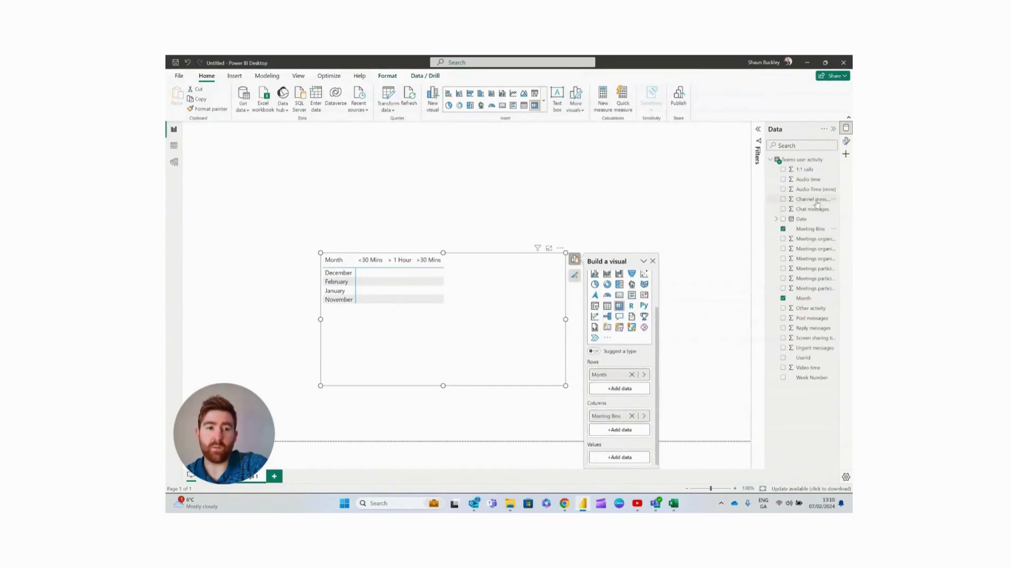
pyautogui.moveTo(819, 191); pyautogui.dragTo(647, 461)
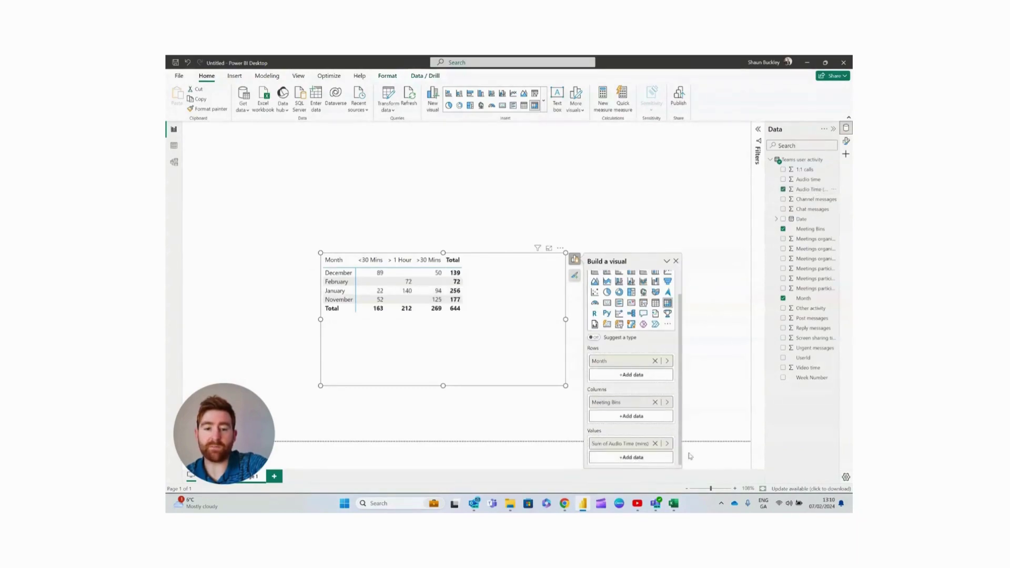
# - Set the aggregation of Audio Time (mins) in the matrix values to Count
pyautogui.click(667, 445)
pyautogui.click(717, 466)
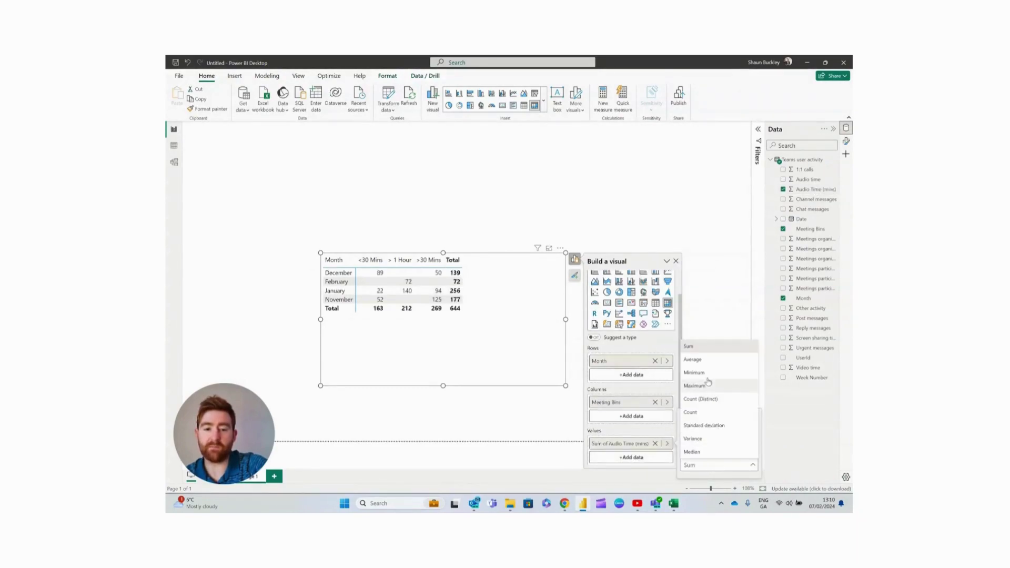
pyautogui.click(710, 412)
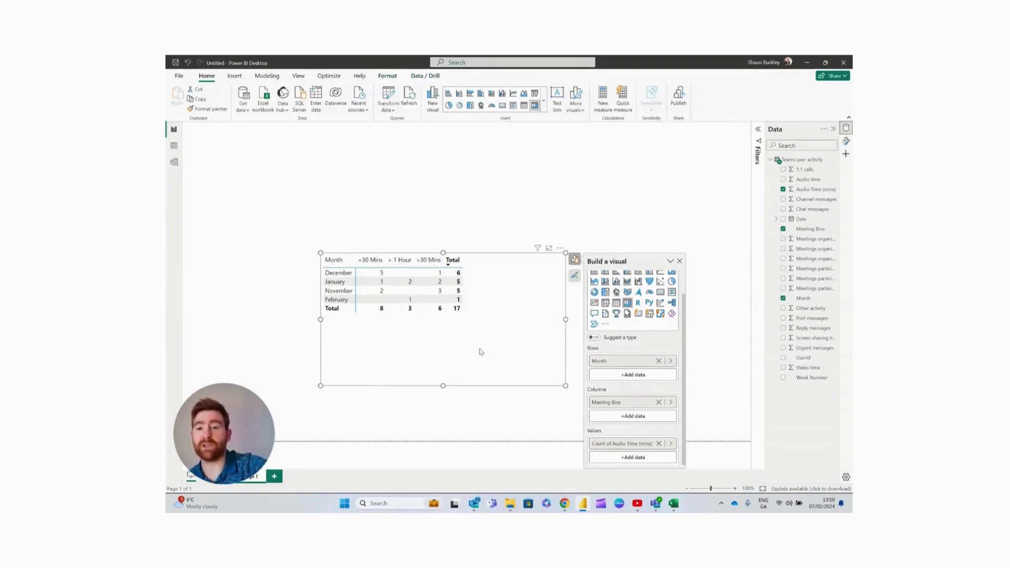
# - Switch the aggregation of Audio Time (mins) in the matrix values back to Sum
pyautogui.click(671, 443)
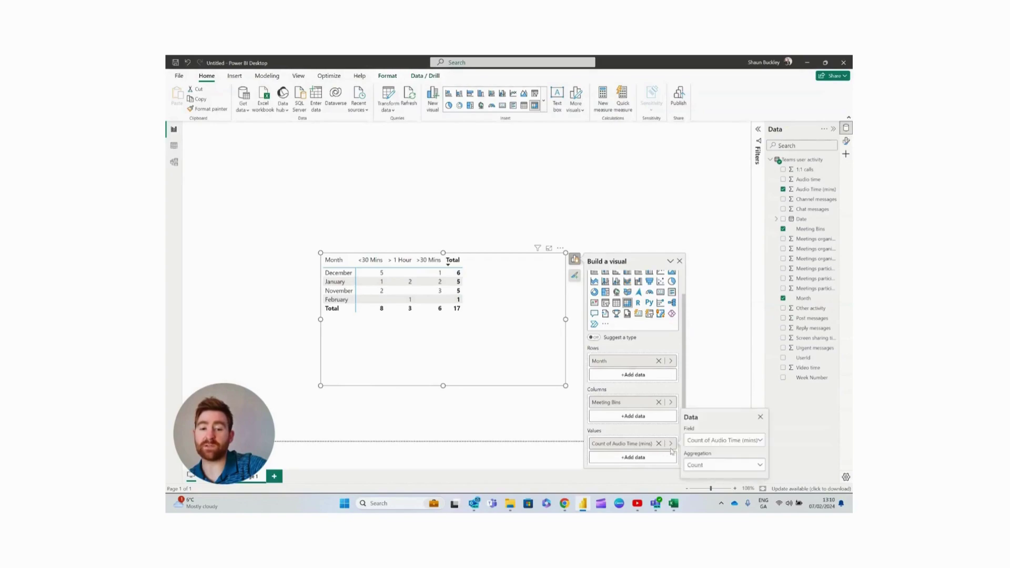
pyautogui.click(731, 470)
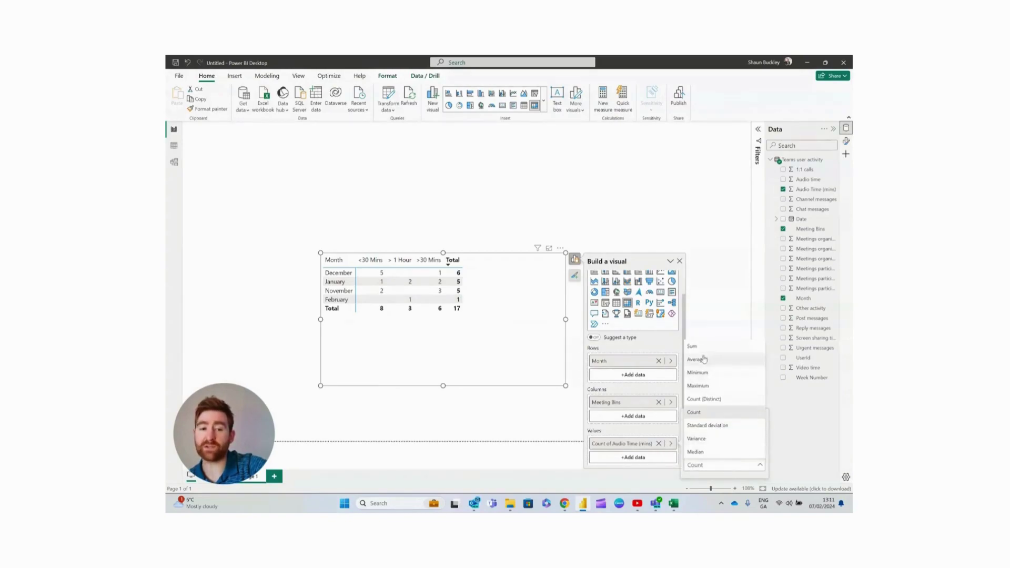
pyautogui.click(693, 346)
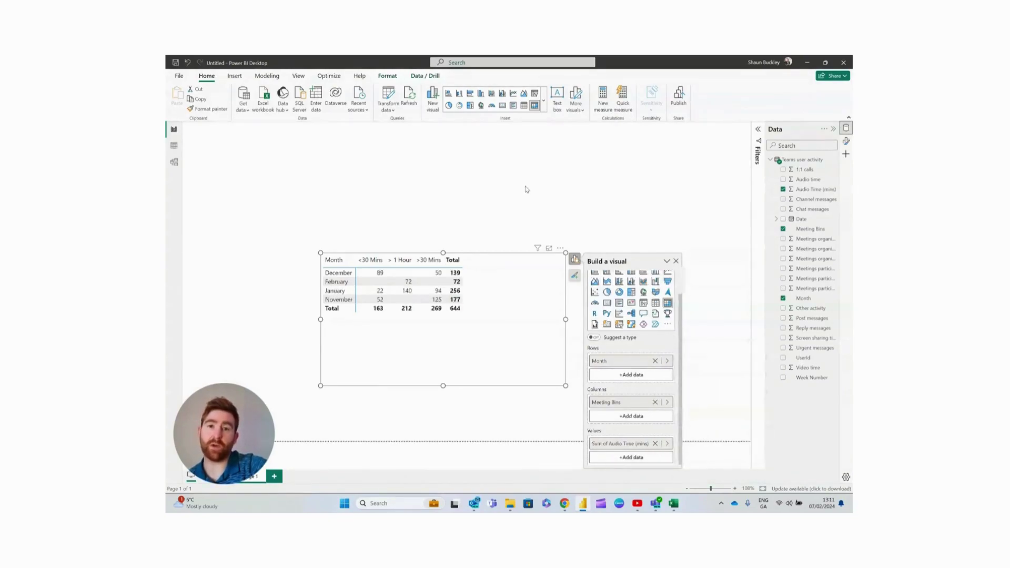